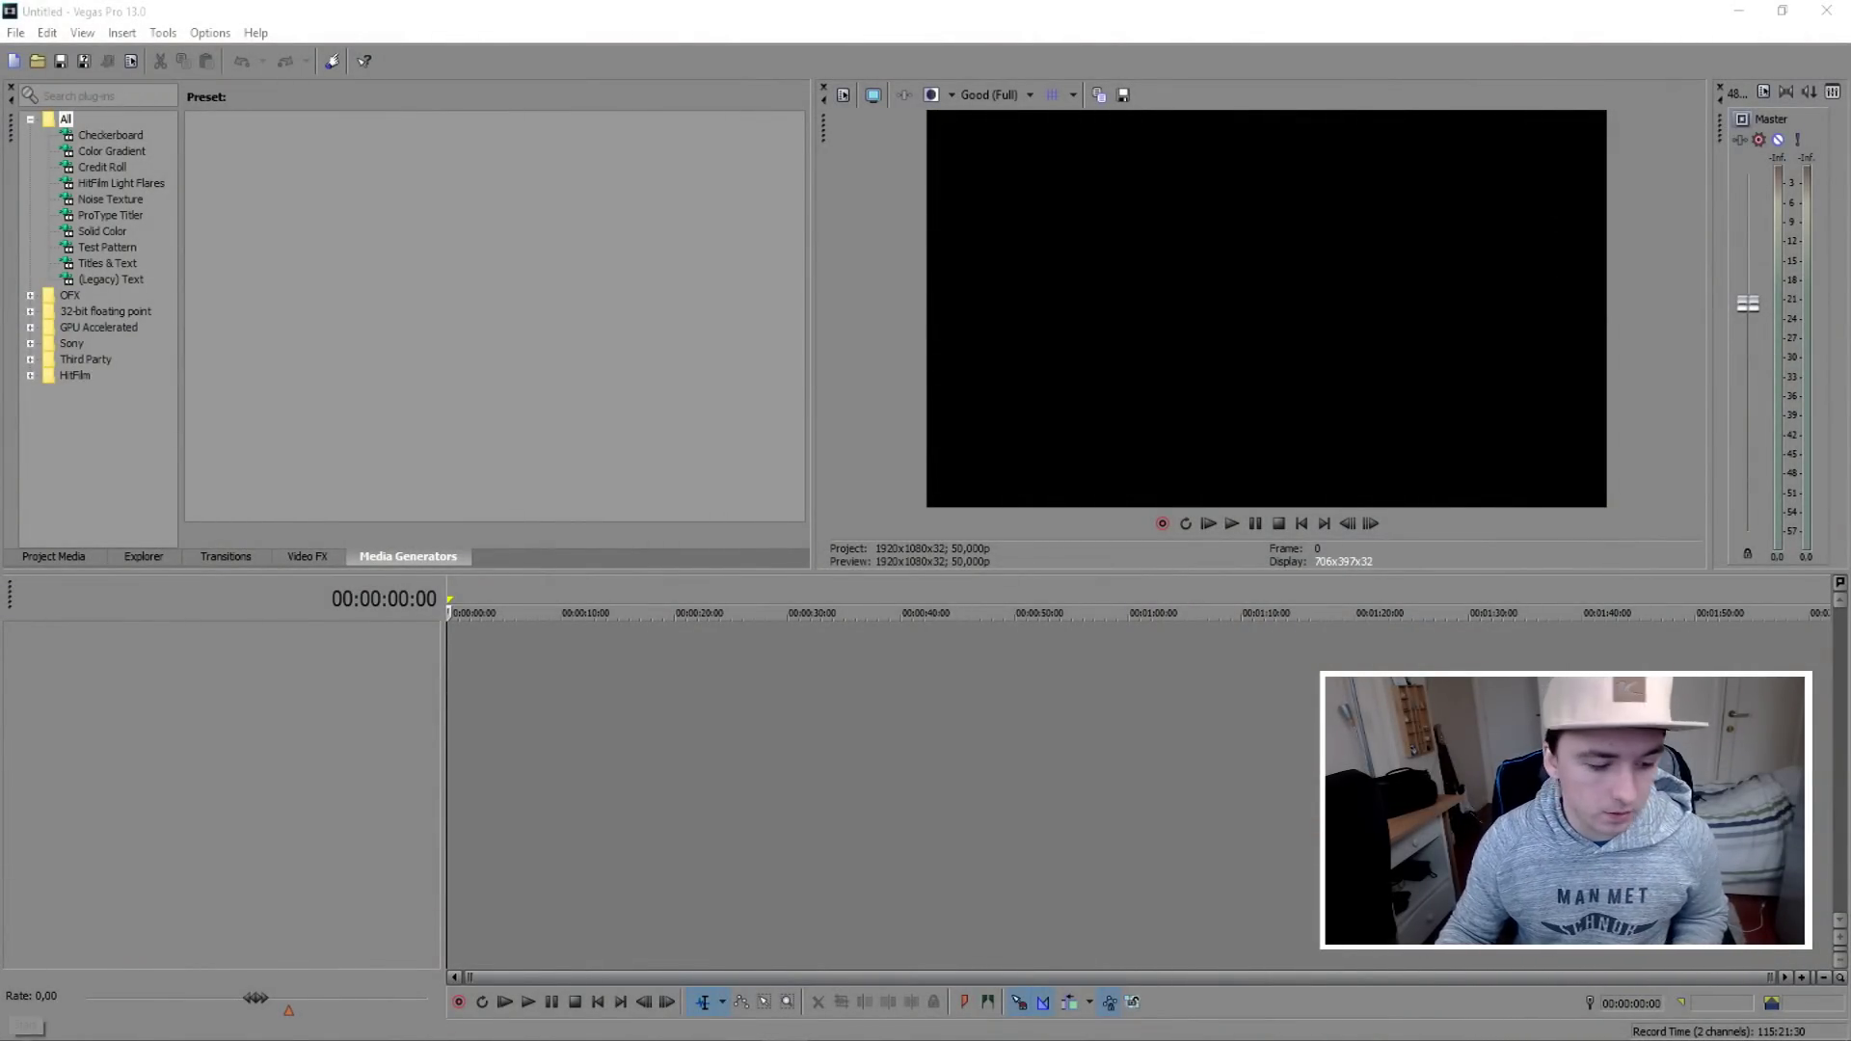
Search Google Images in the browser for 'rainbow colors'.
mouse_move(268, 1022)
left_click(275, 1003)
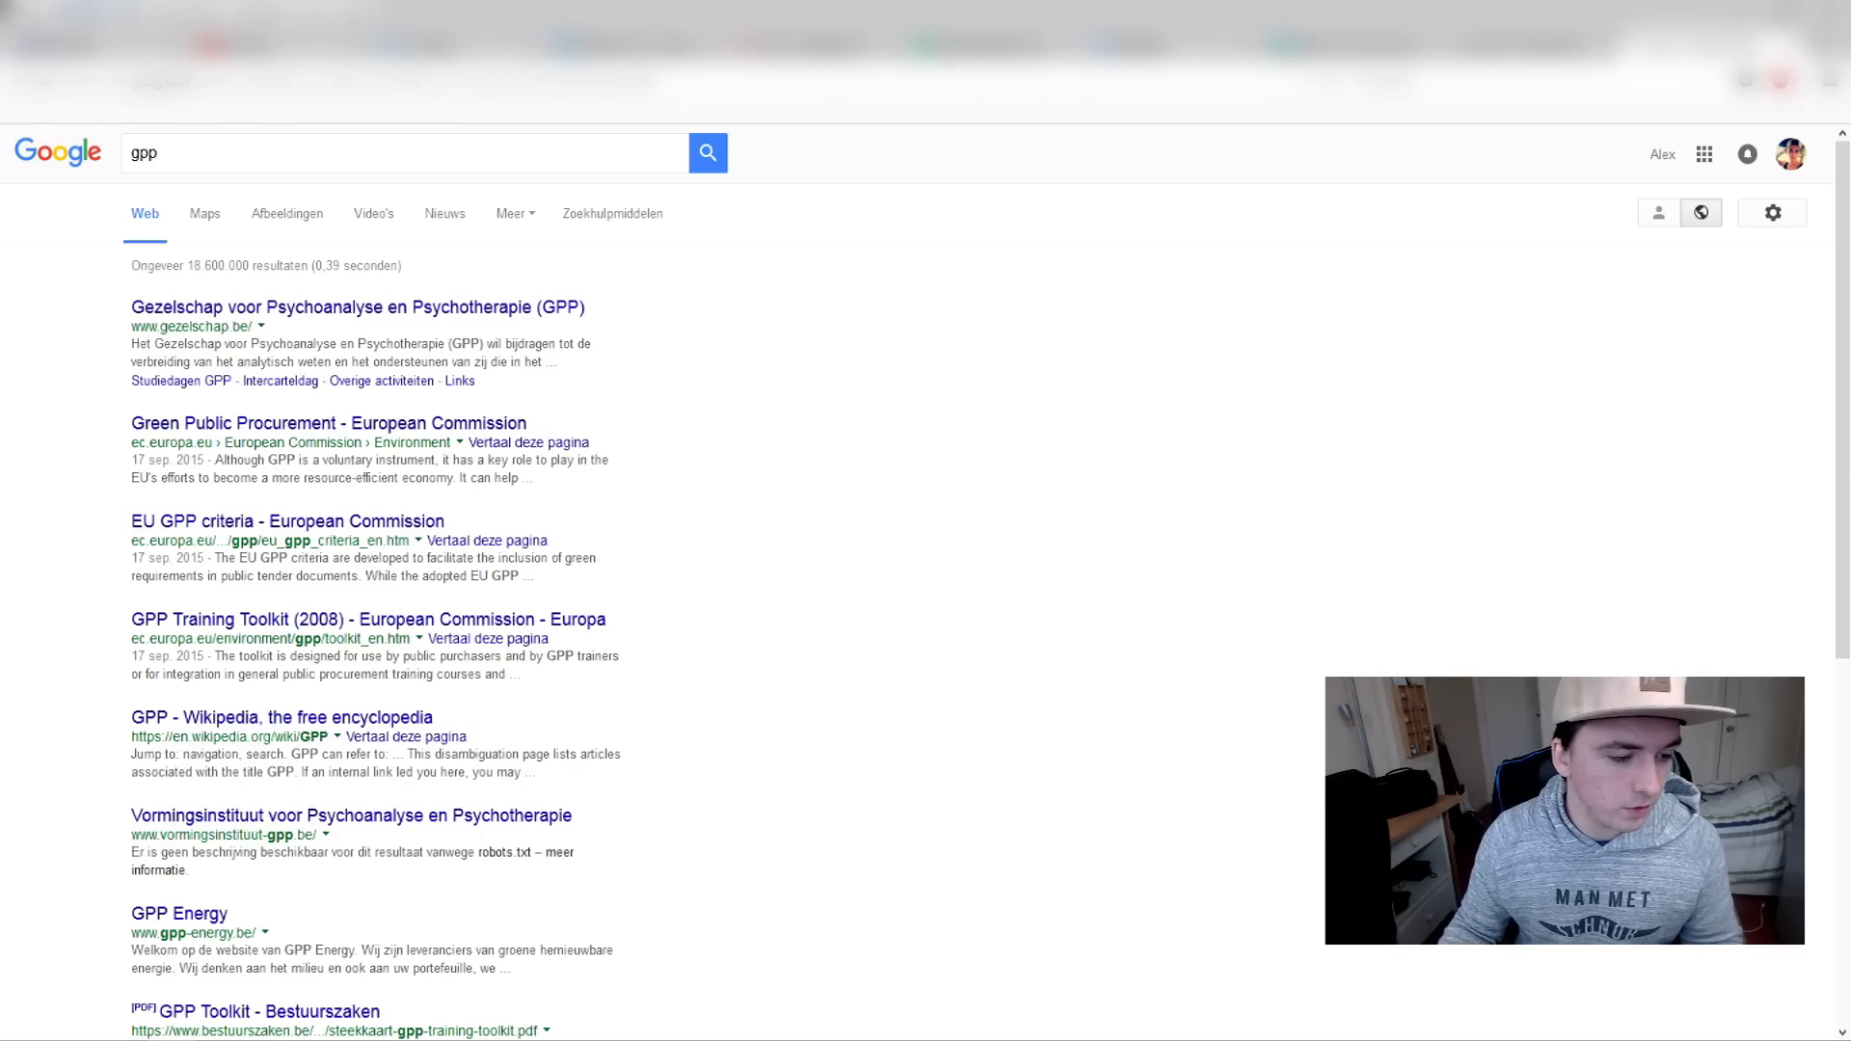
left_click_drag(206, 135, 3, 139)
type("rainbow")
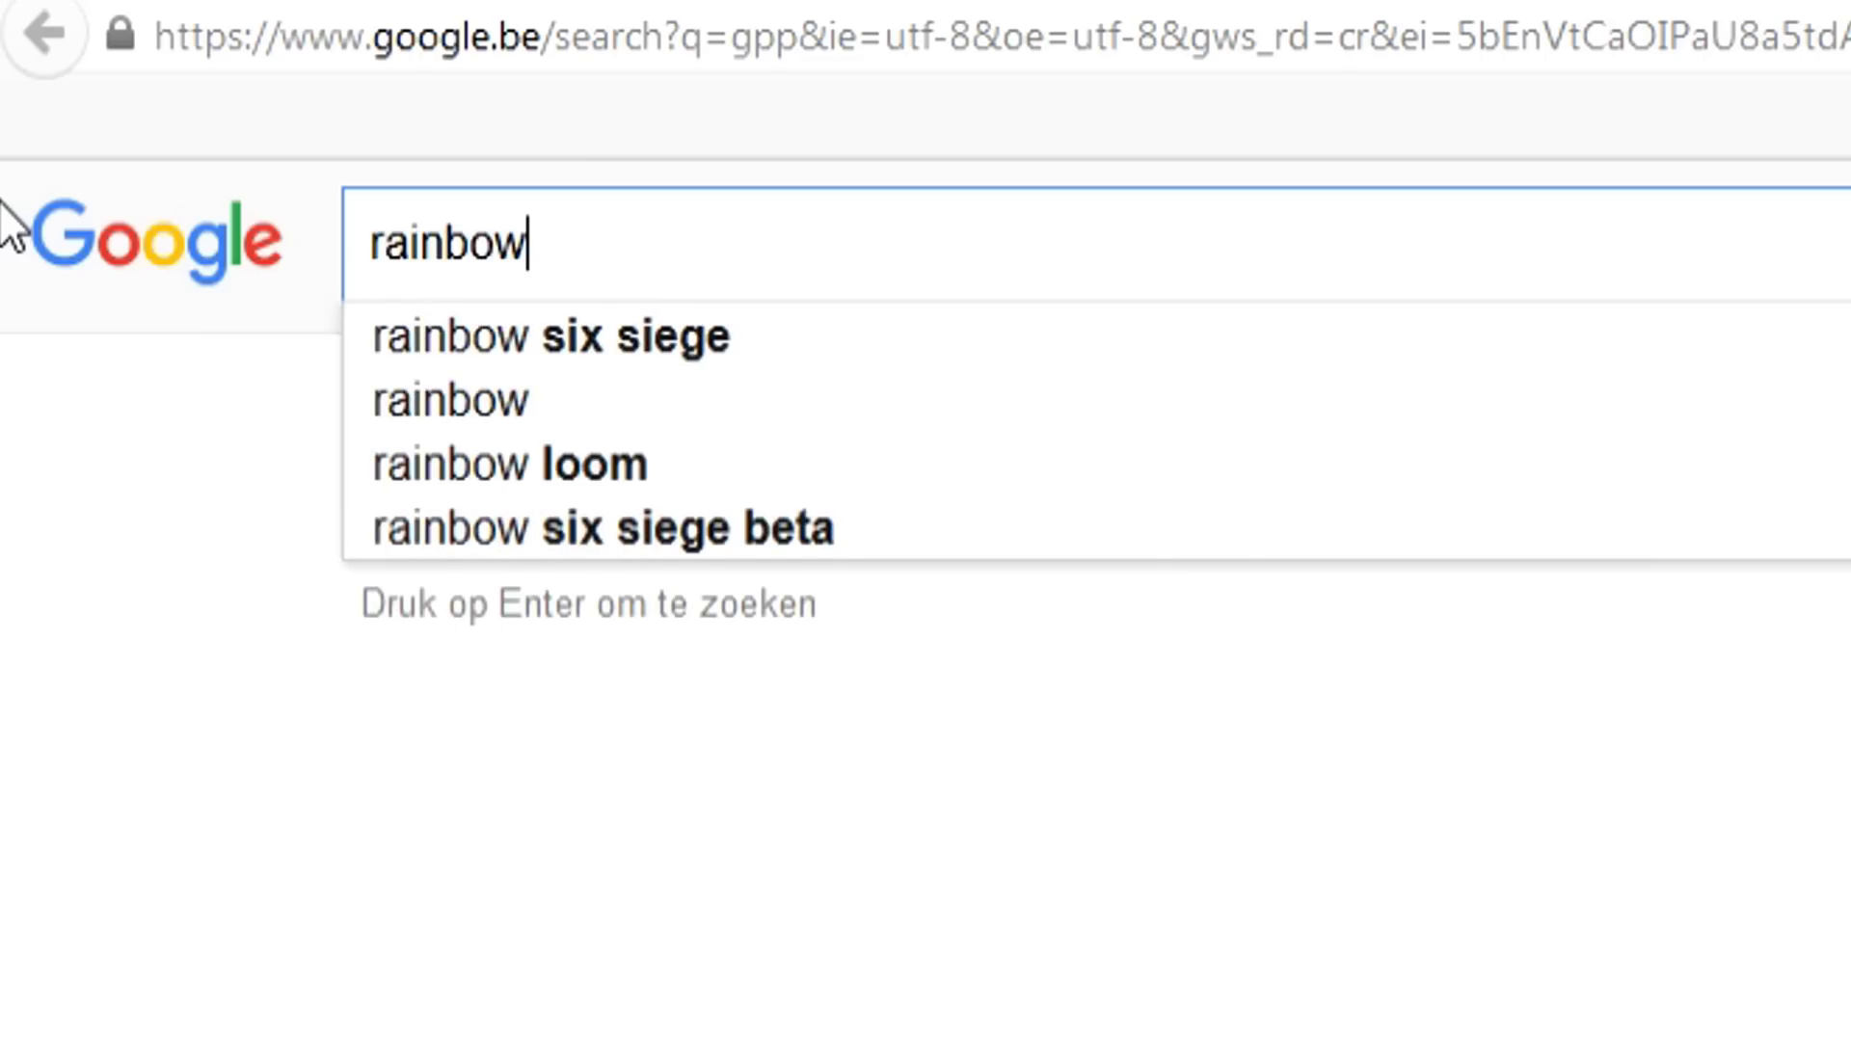
key("Return")
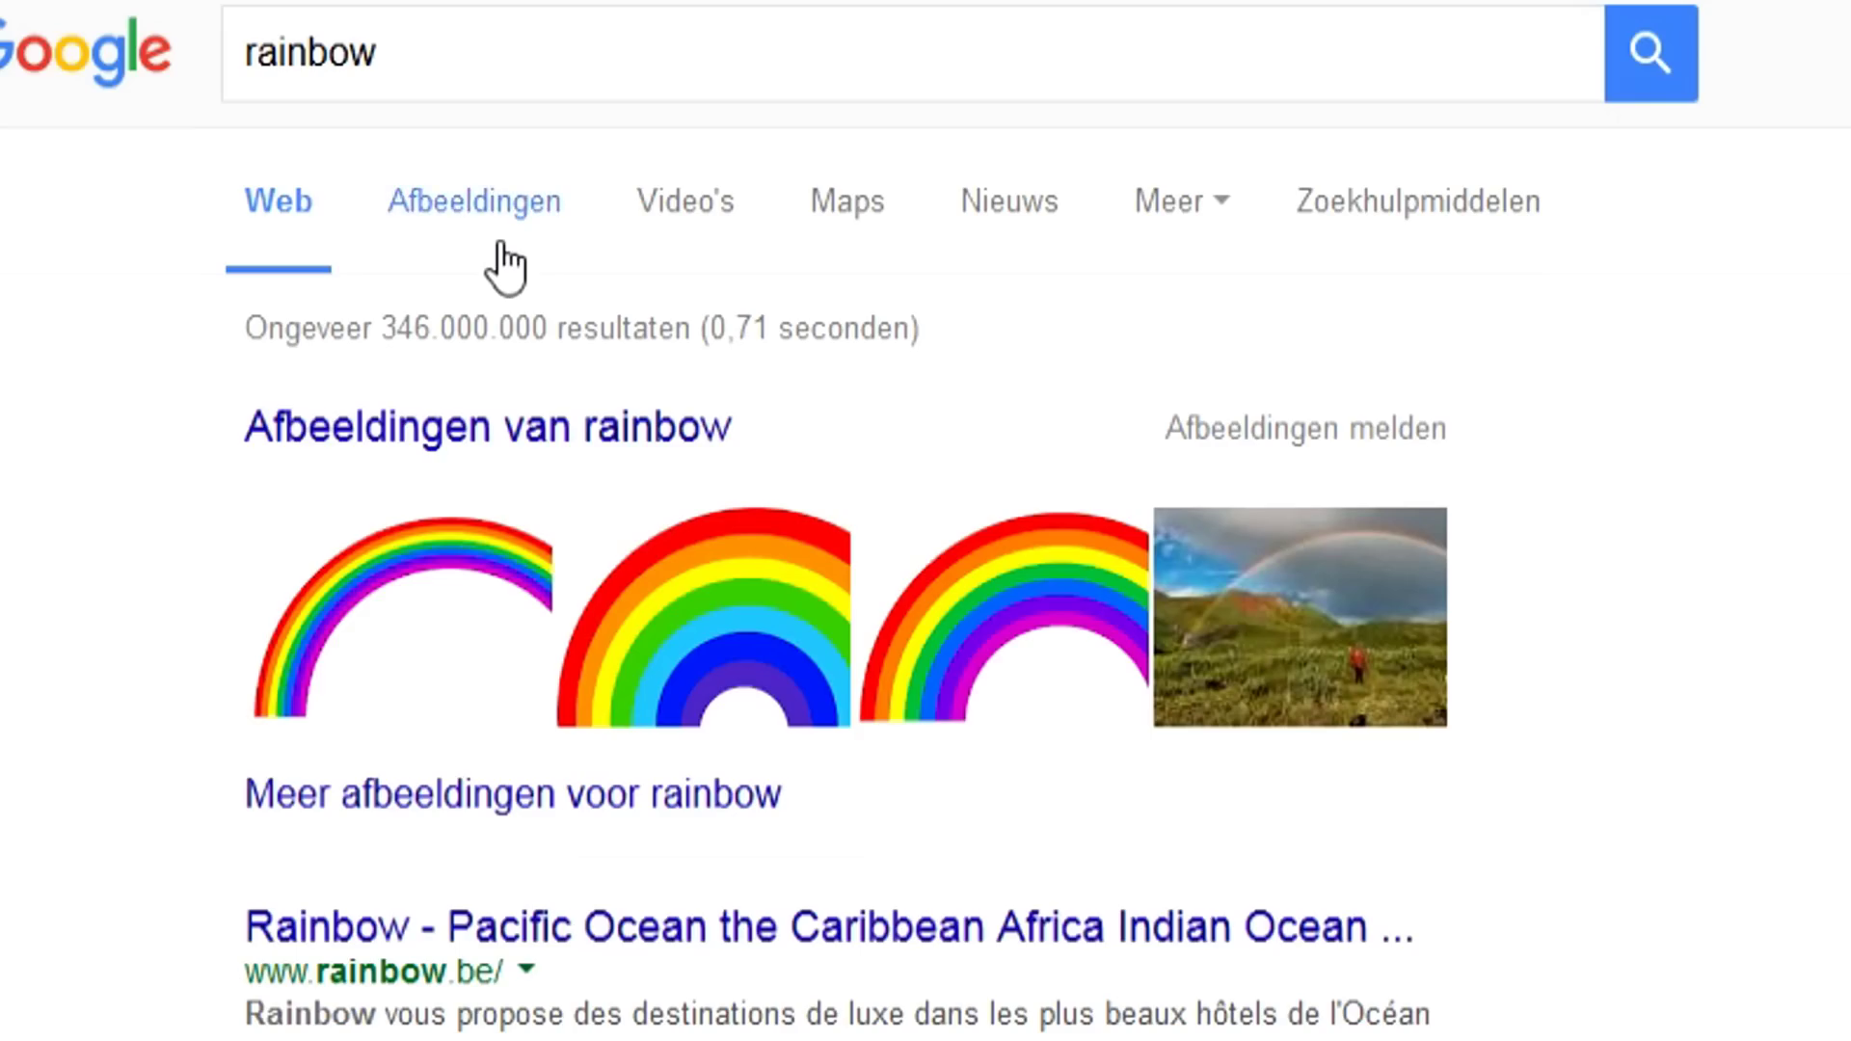
left_click(499, 246)
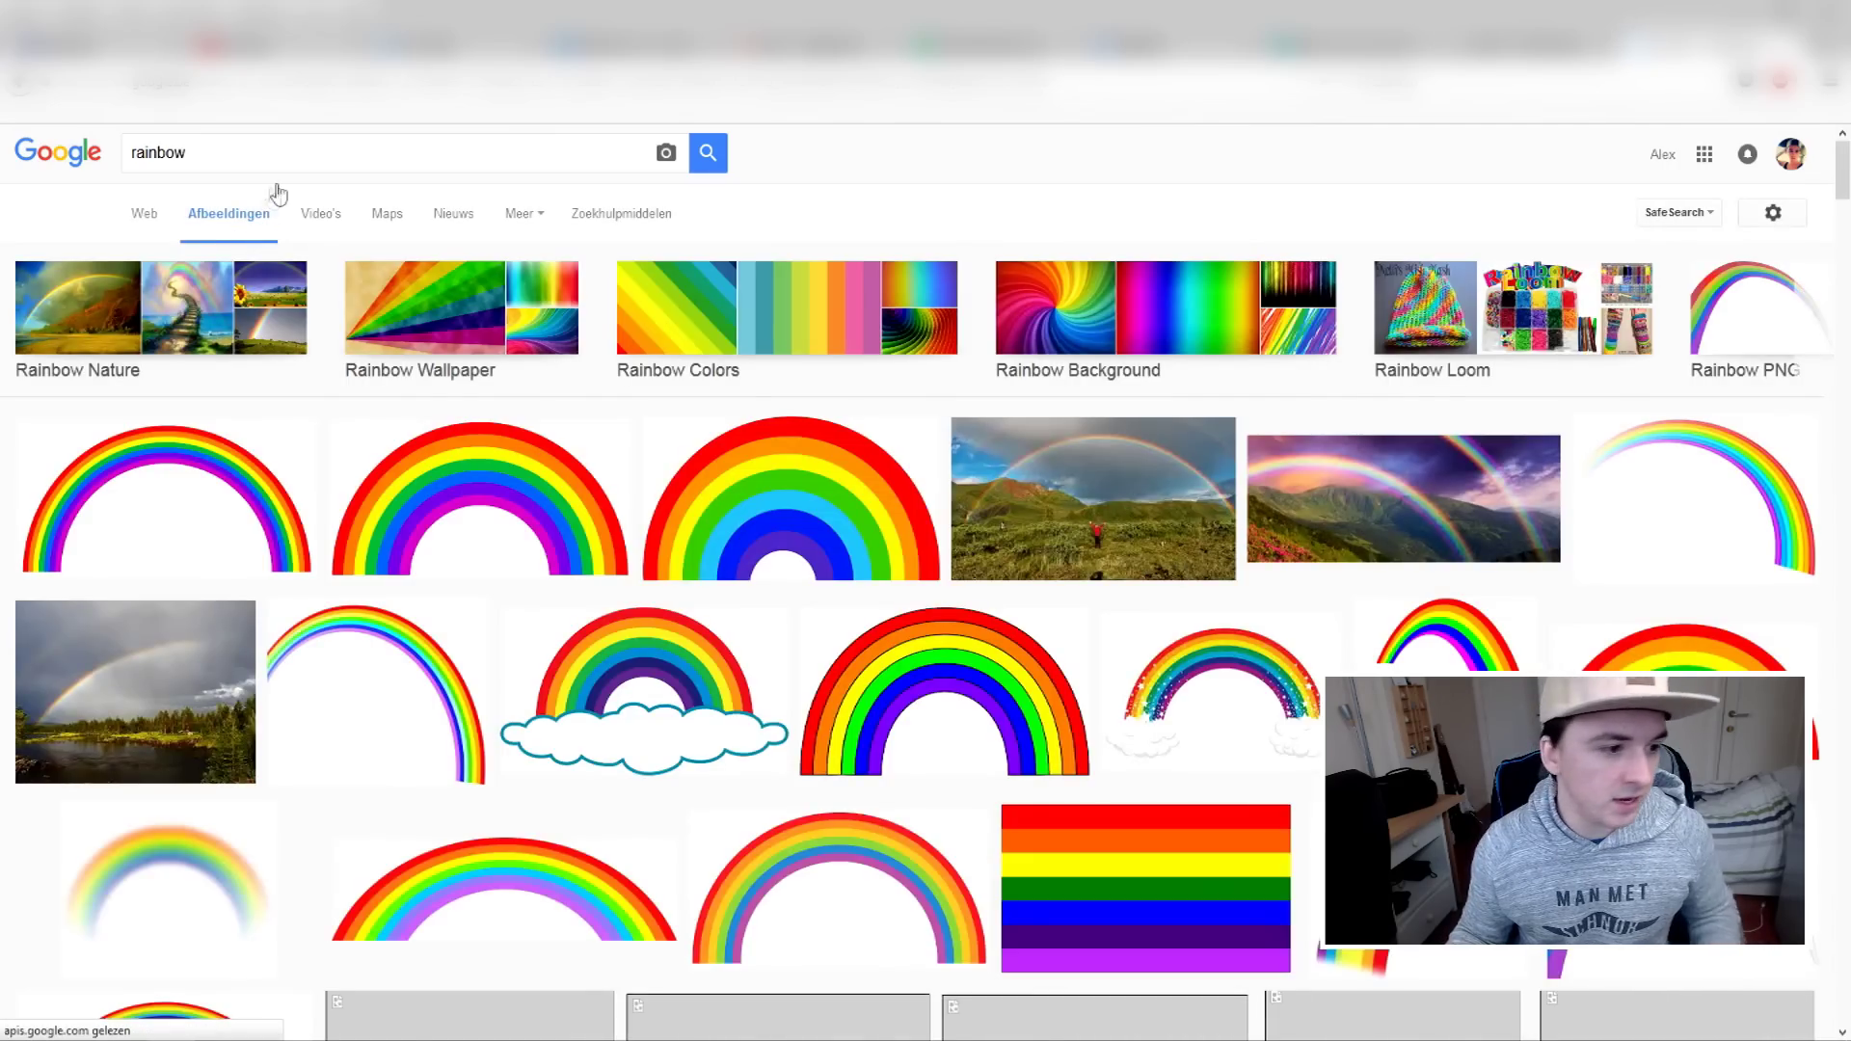
type(" colors")
key("Return")
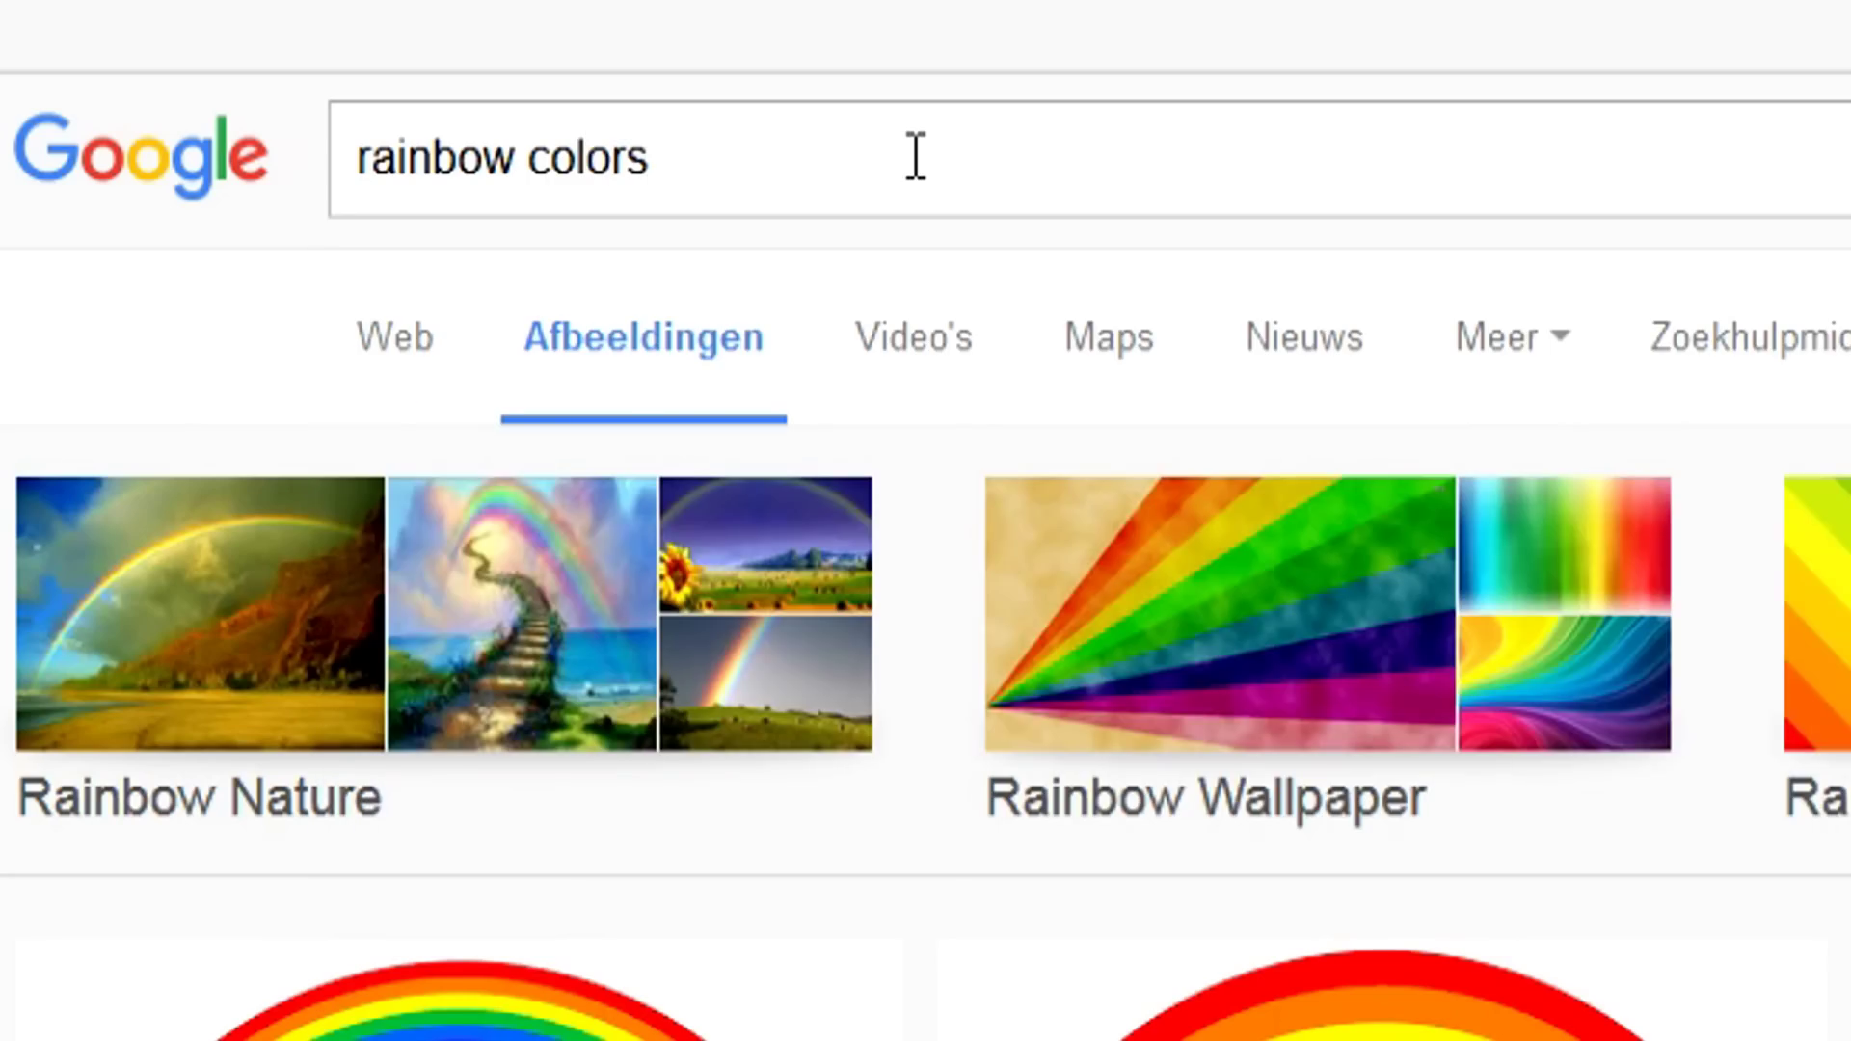
Preview the vertical rainbow-stripe image, then return to the Vegas project.
scroll(861, 344, "down", 2)
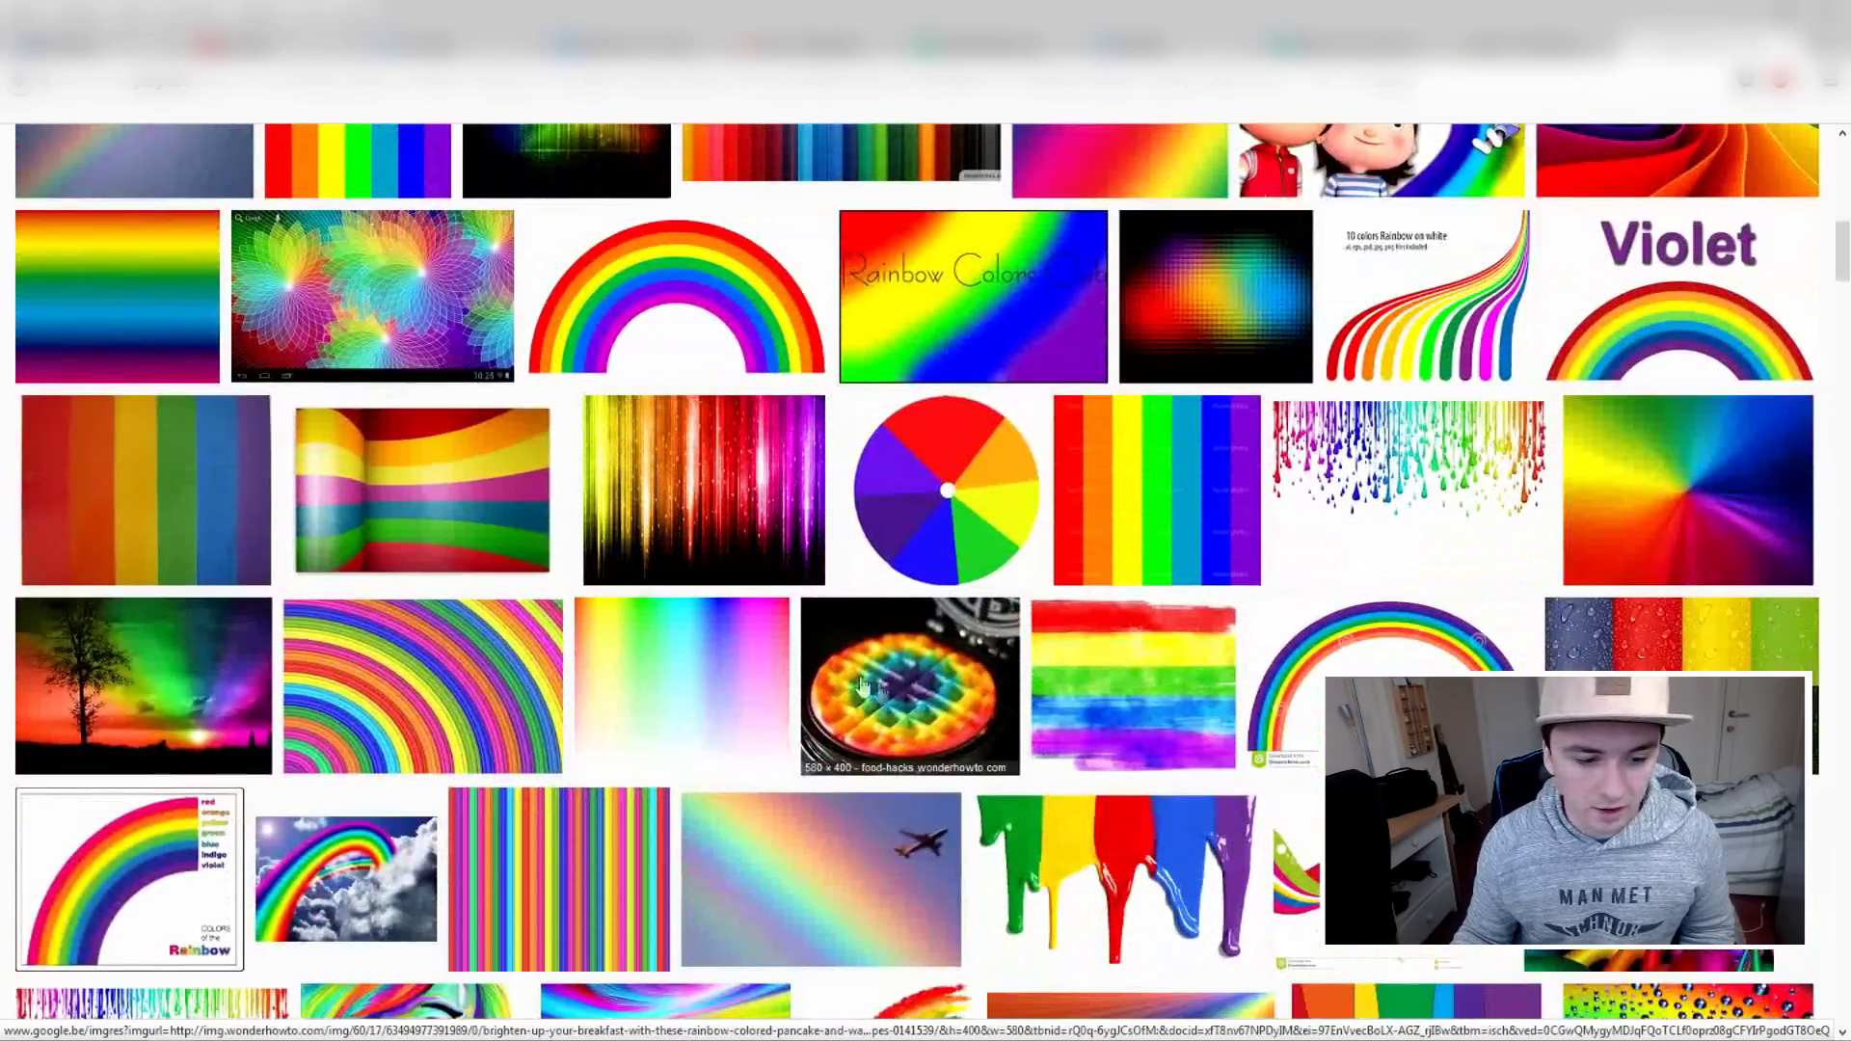
scroll(777, 679, "down", 5)
scroll(778, 679, "up", 15)
scroll(786, 674, "up", 3)
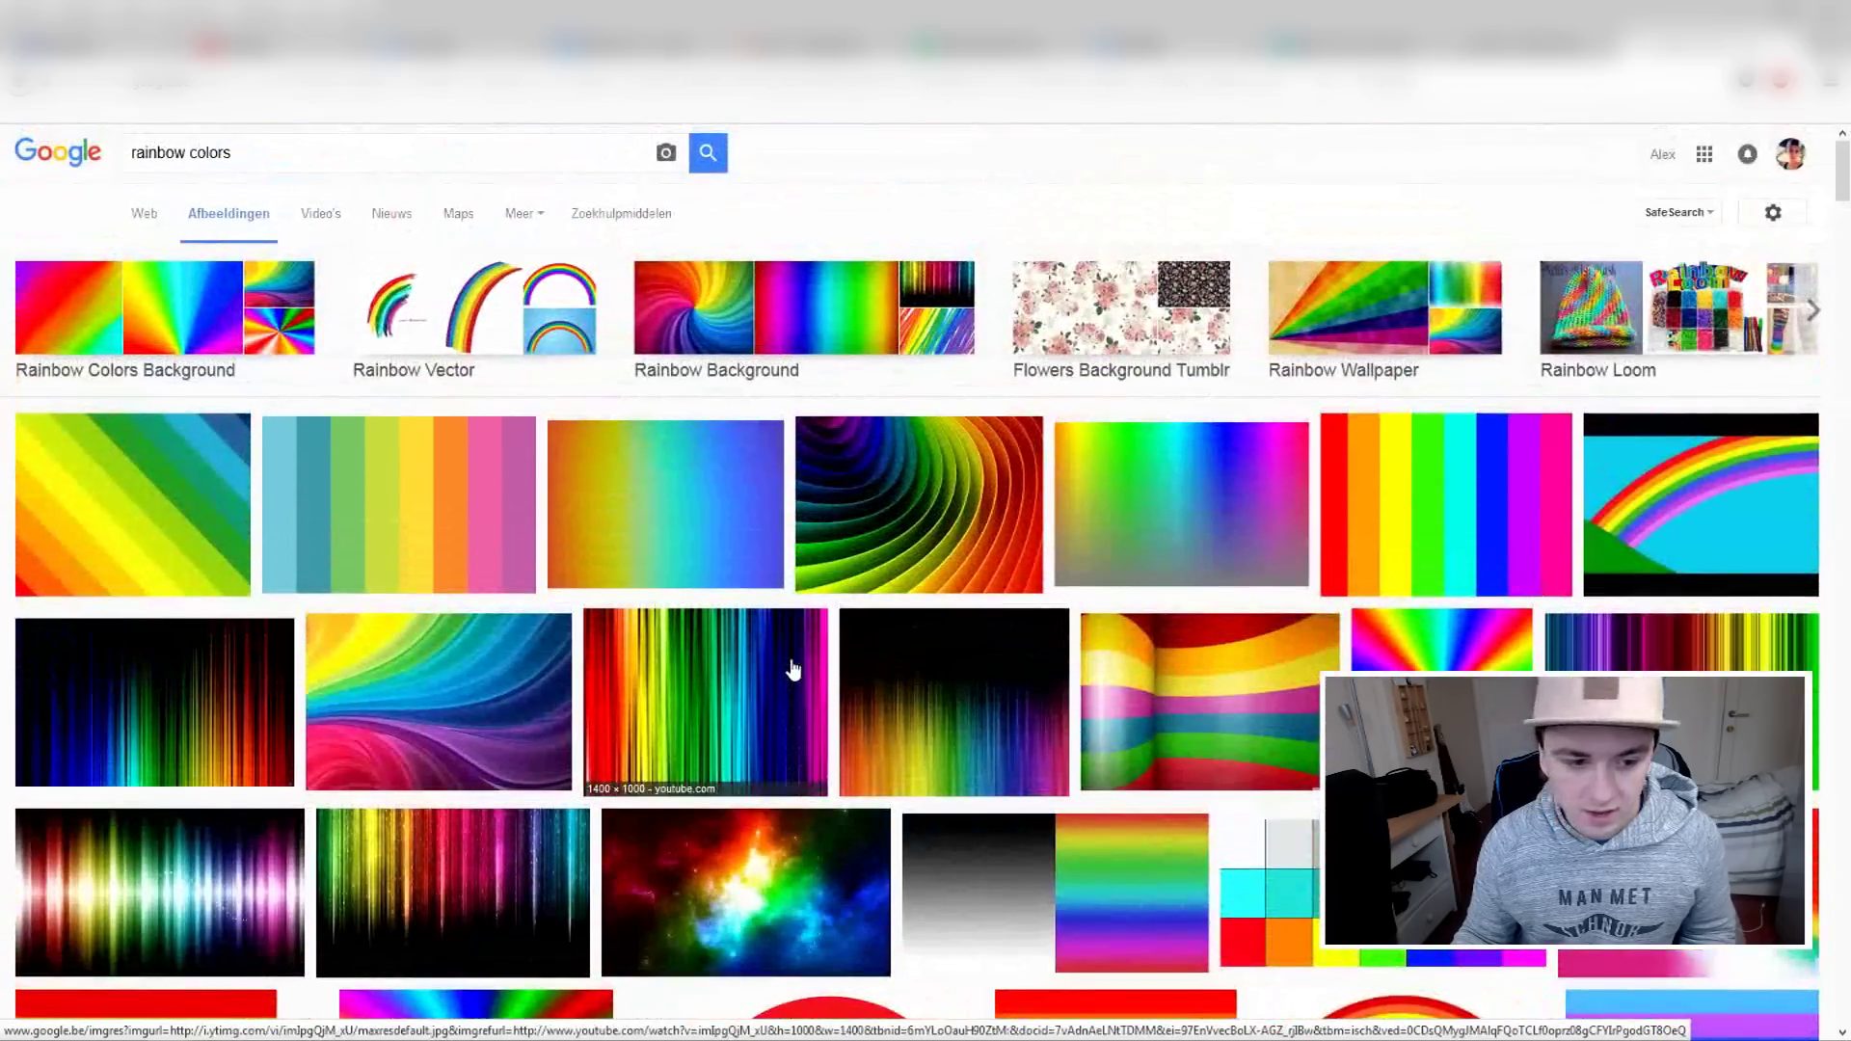
left_click(1385, 517)
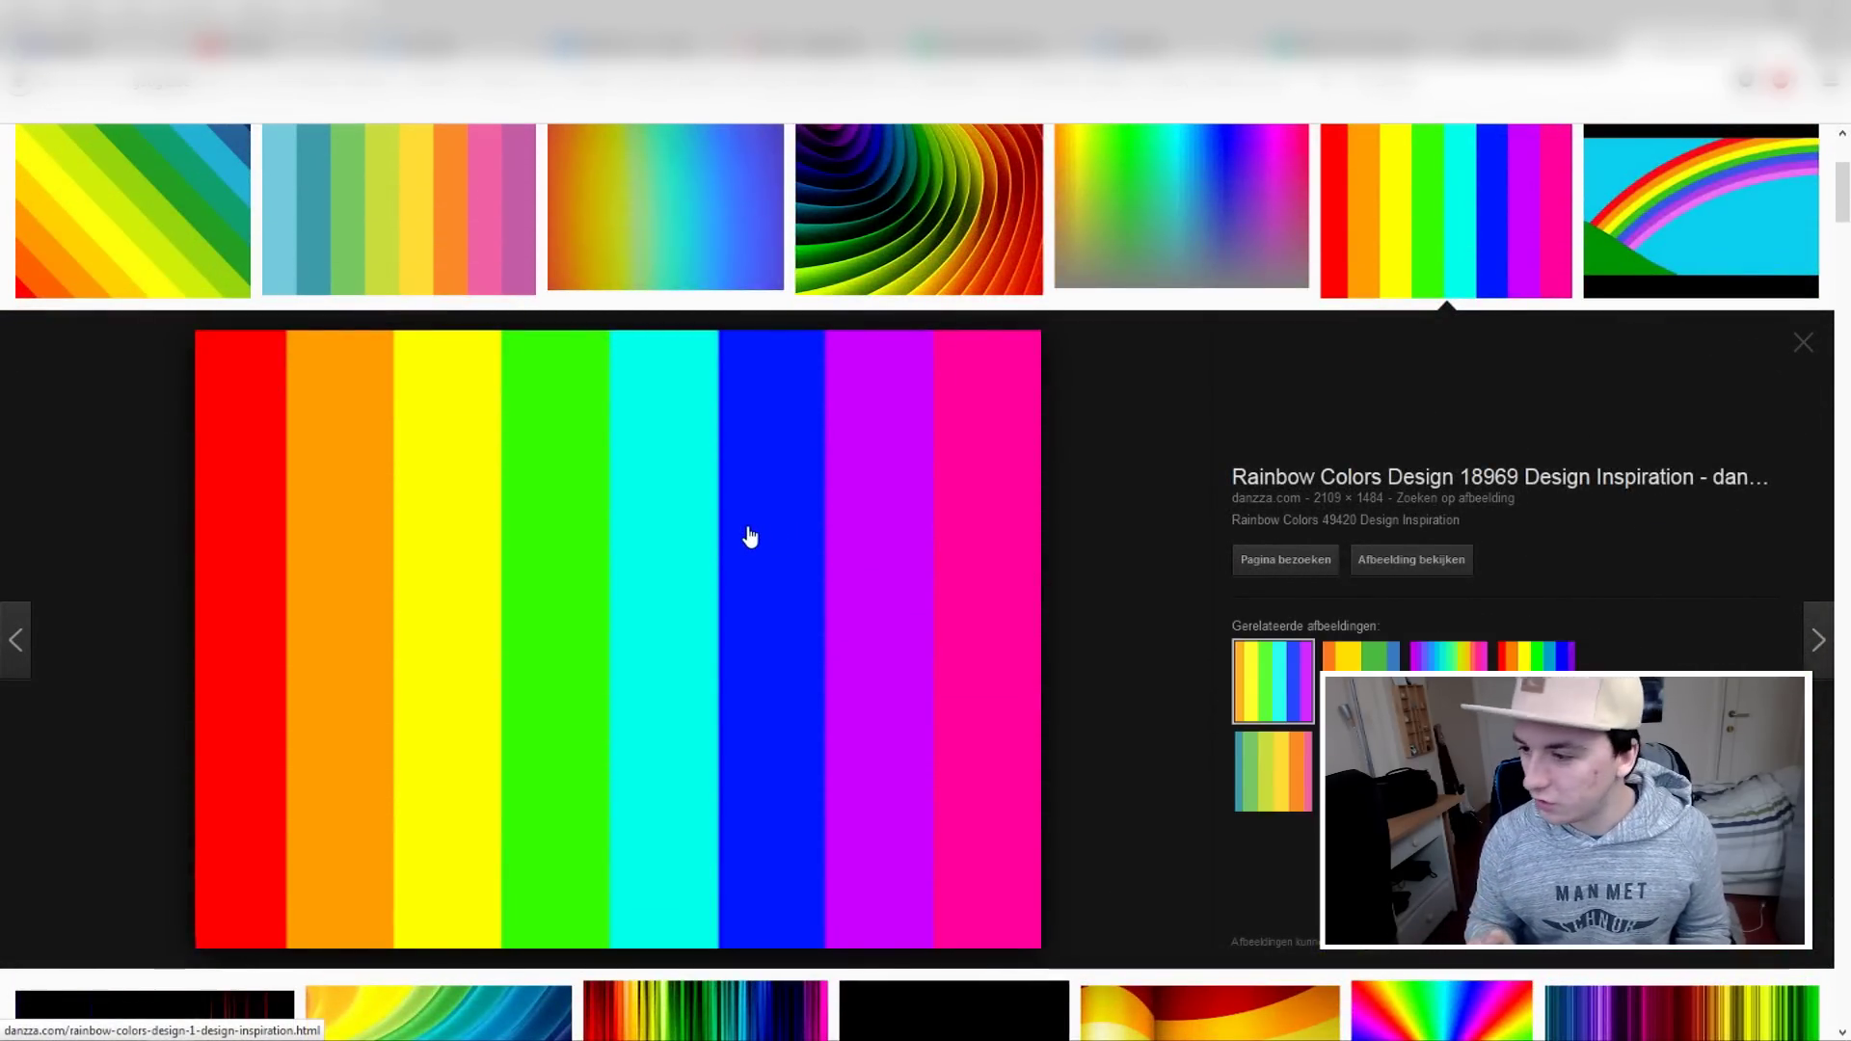
mouse_move(326, 1013)
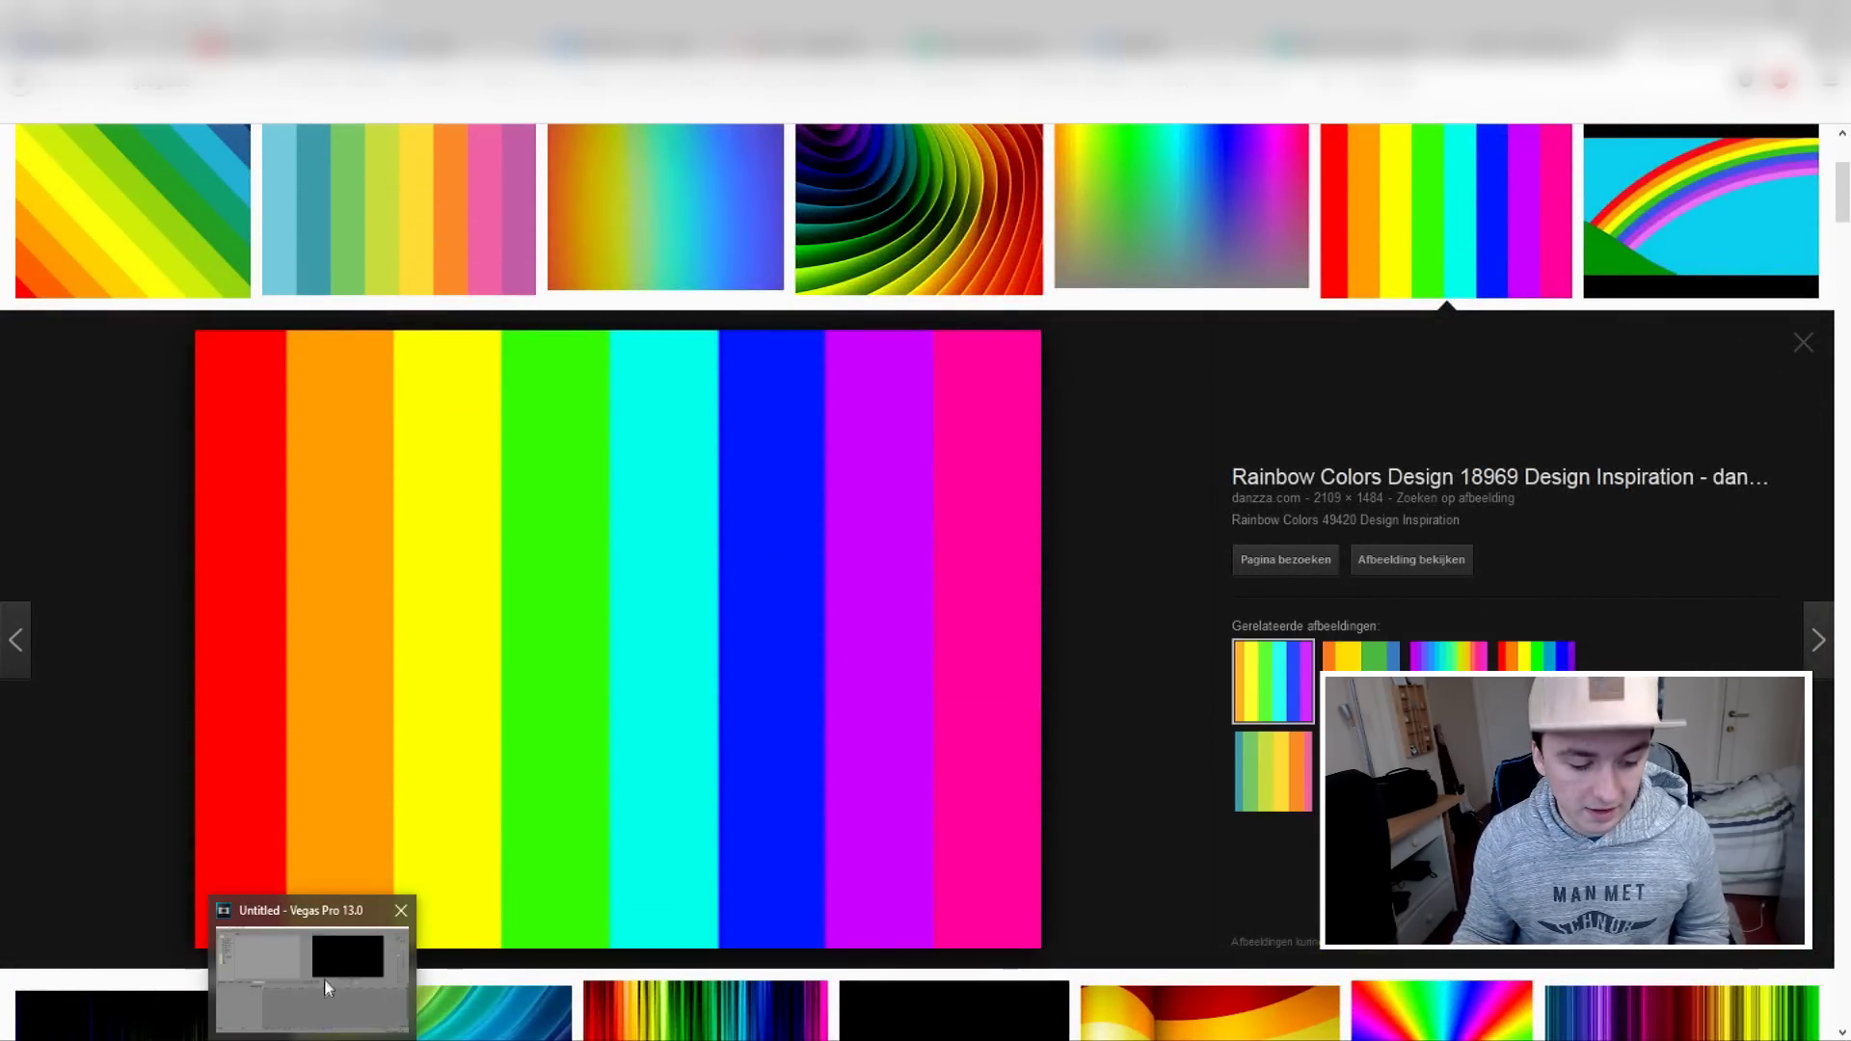
left_click(324, 979)
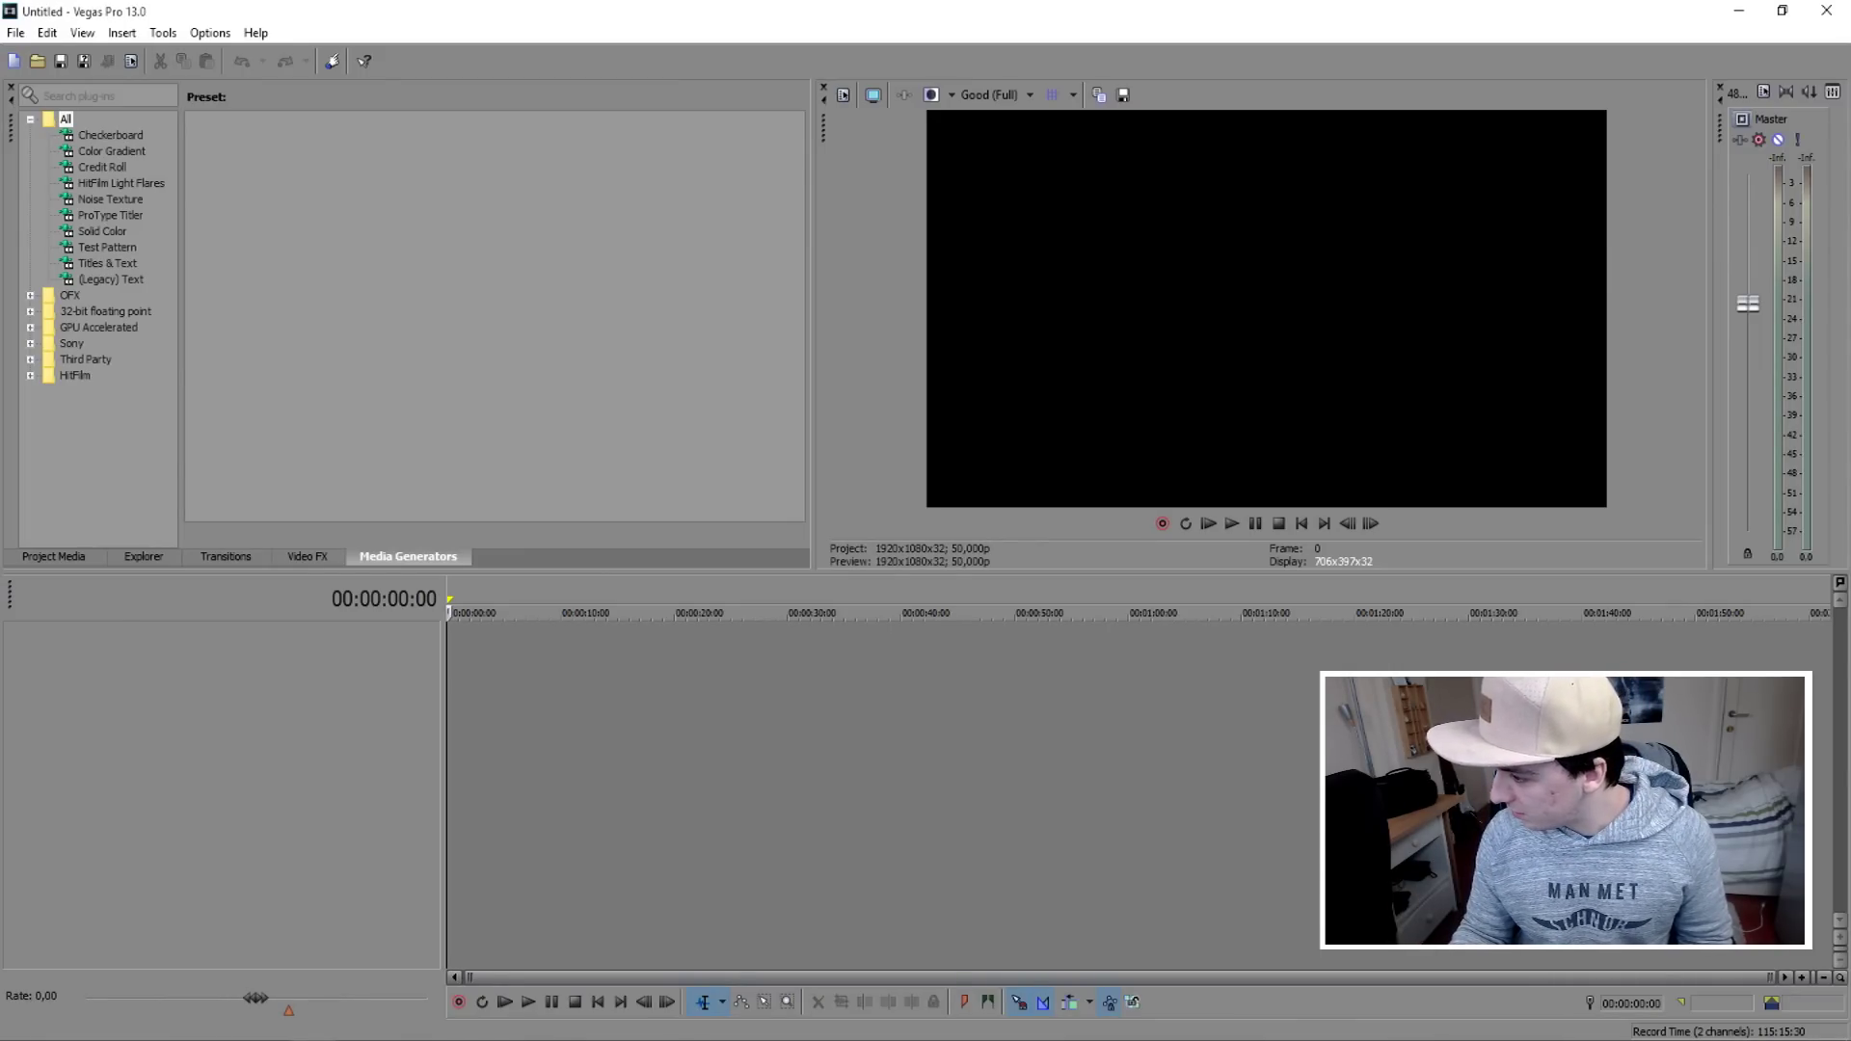
Add the stripe image to the timeline and turn off Maintain aspect ratio in its properties.
mouse_move(106, 246)
left_mouse_down()
mouse_move(501, 651)
mouse_move(1286, 665)
left_mouse_up()
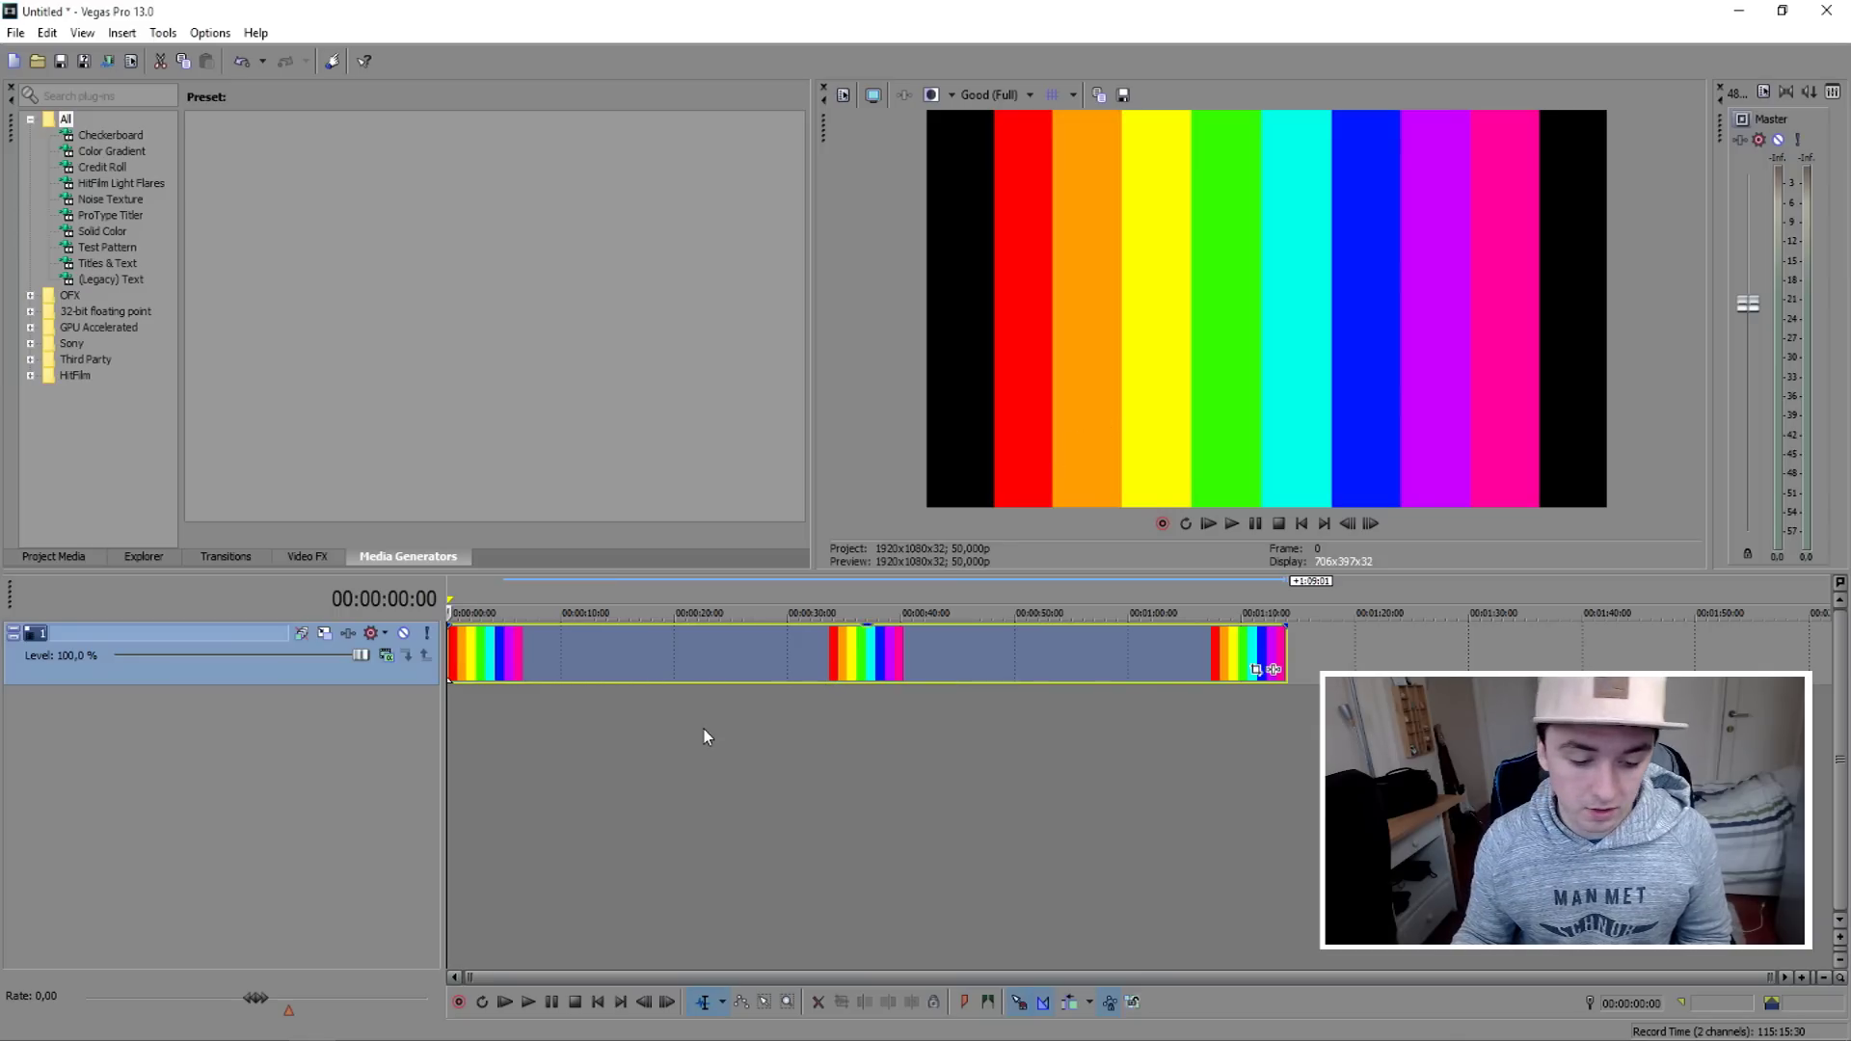
left_click(704, 729)
right_click(666, 656)
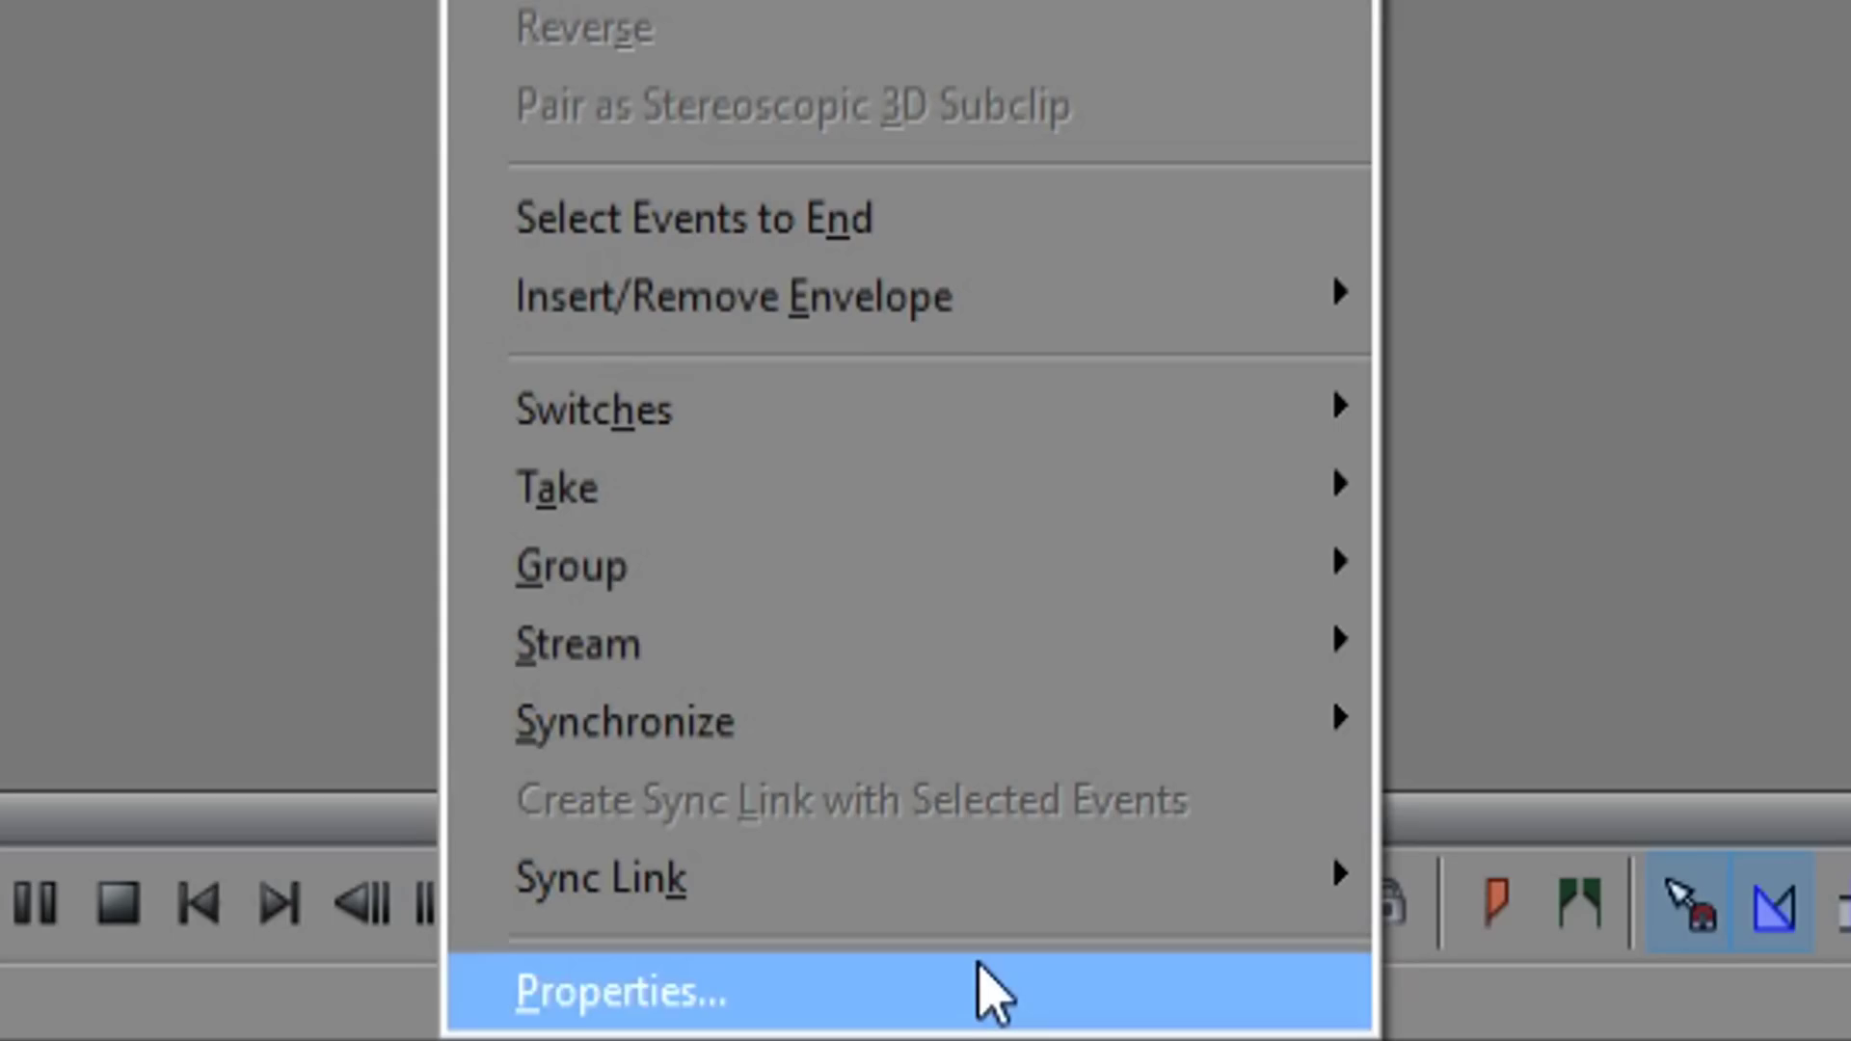
left_click(964, 1030)
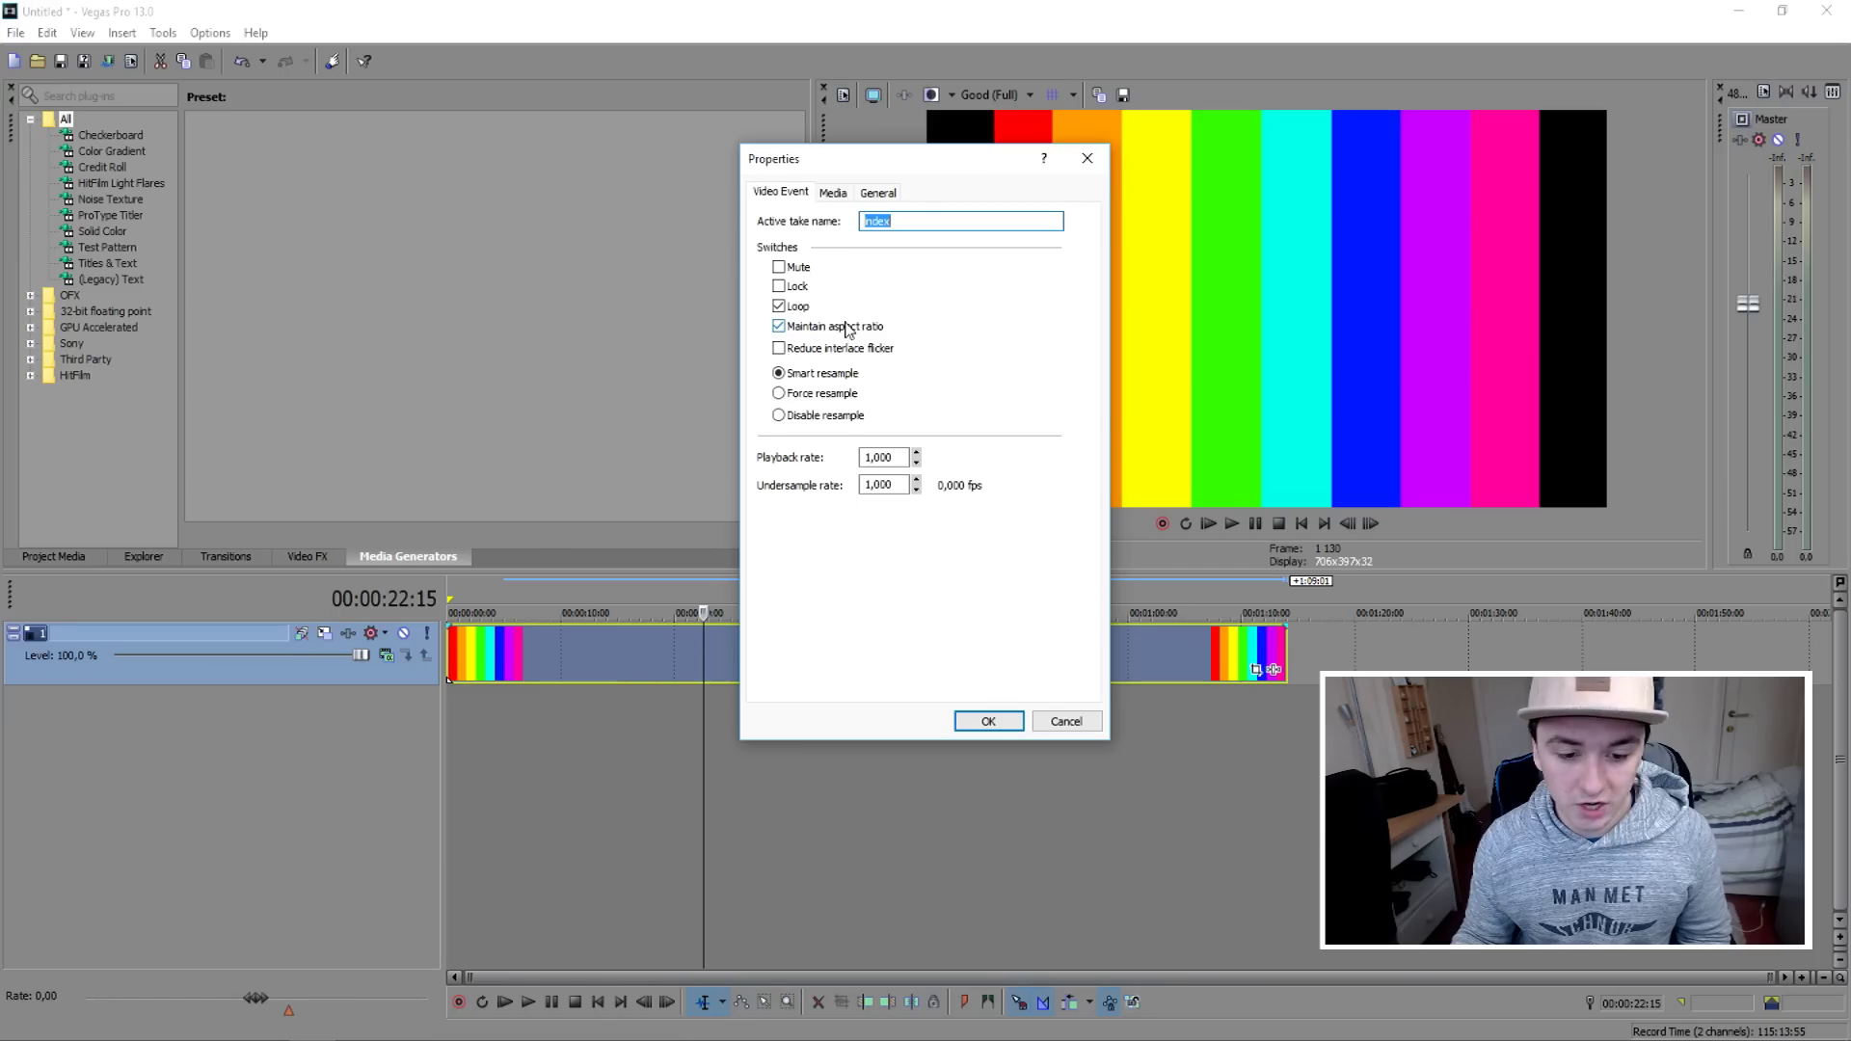
left_click(849, 329)
left_click(988, 721)
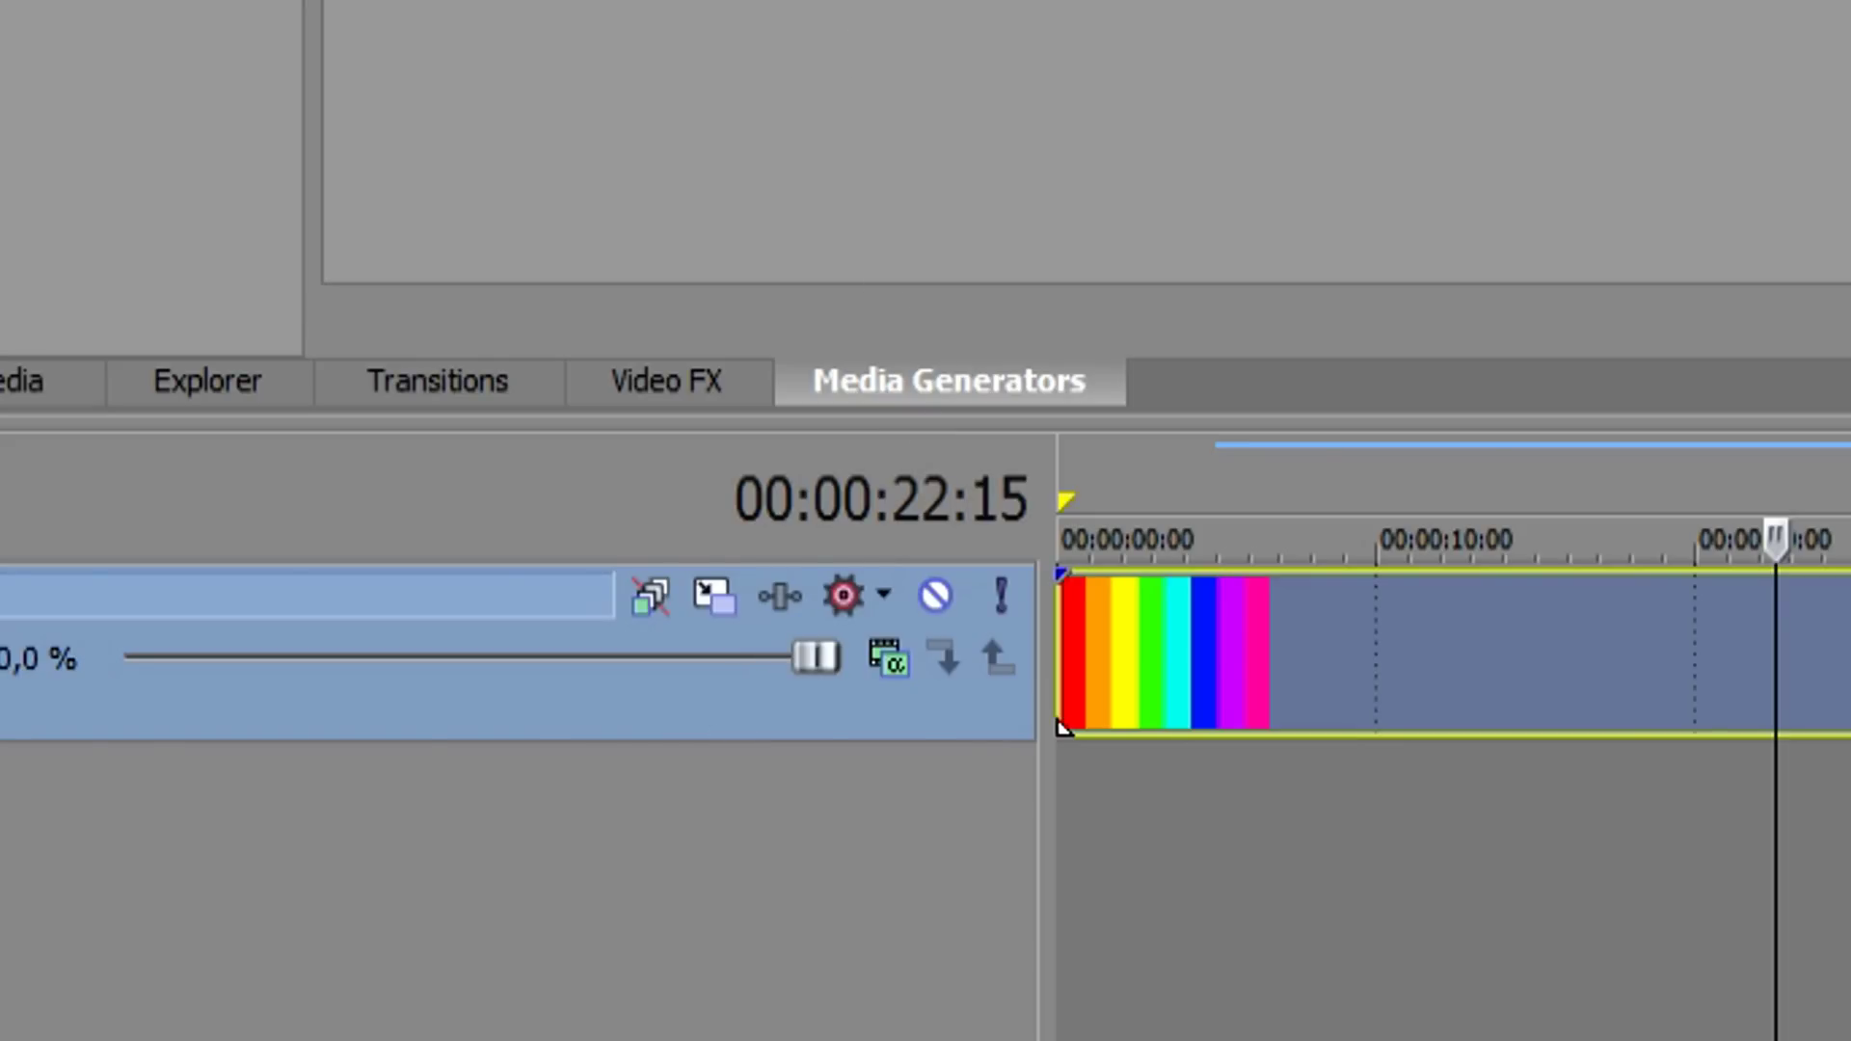
Add the Legacy Text 'Transparent Text' preset above the rainbow, extended to the timeline start.
left_click(108, 263)
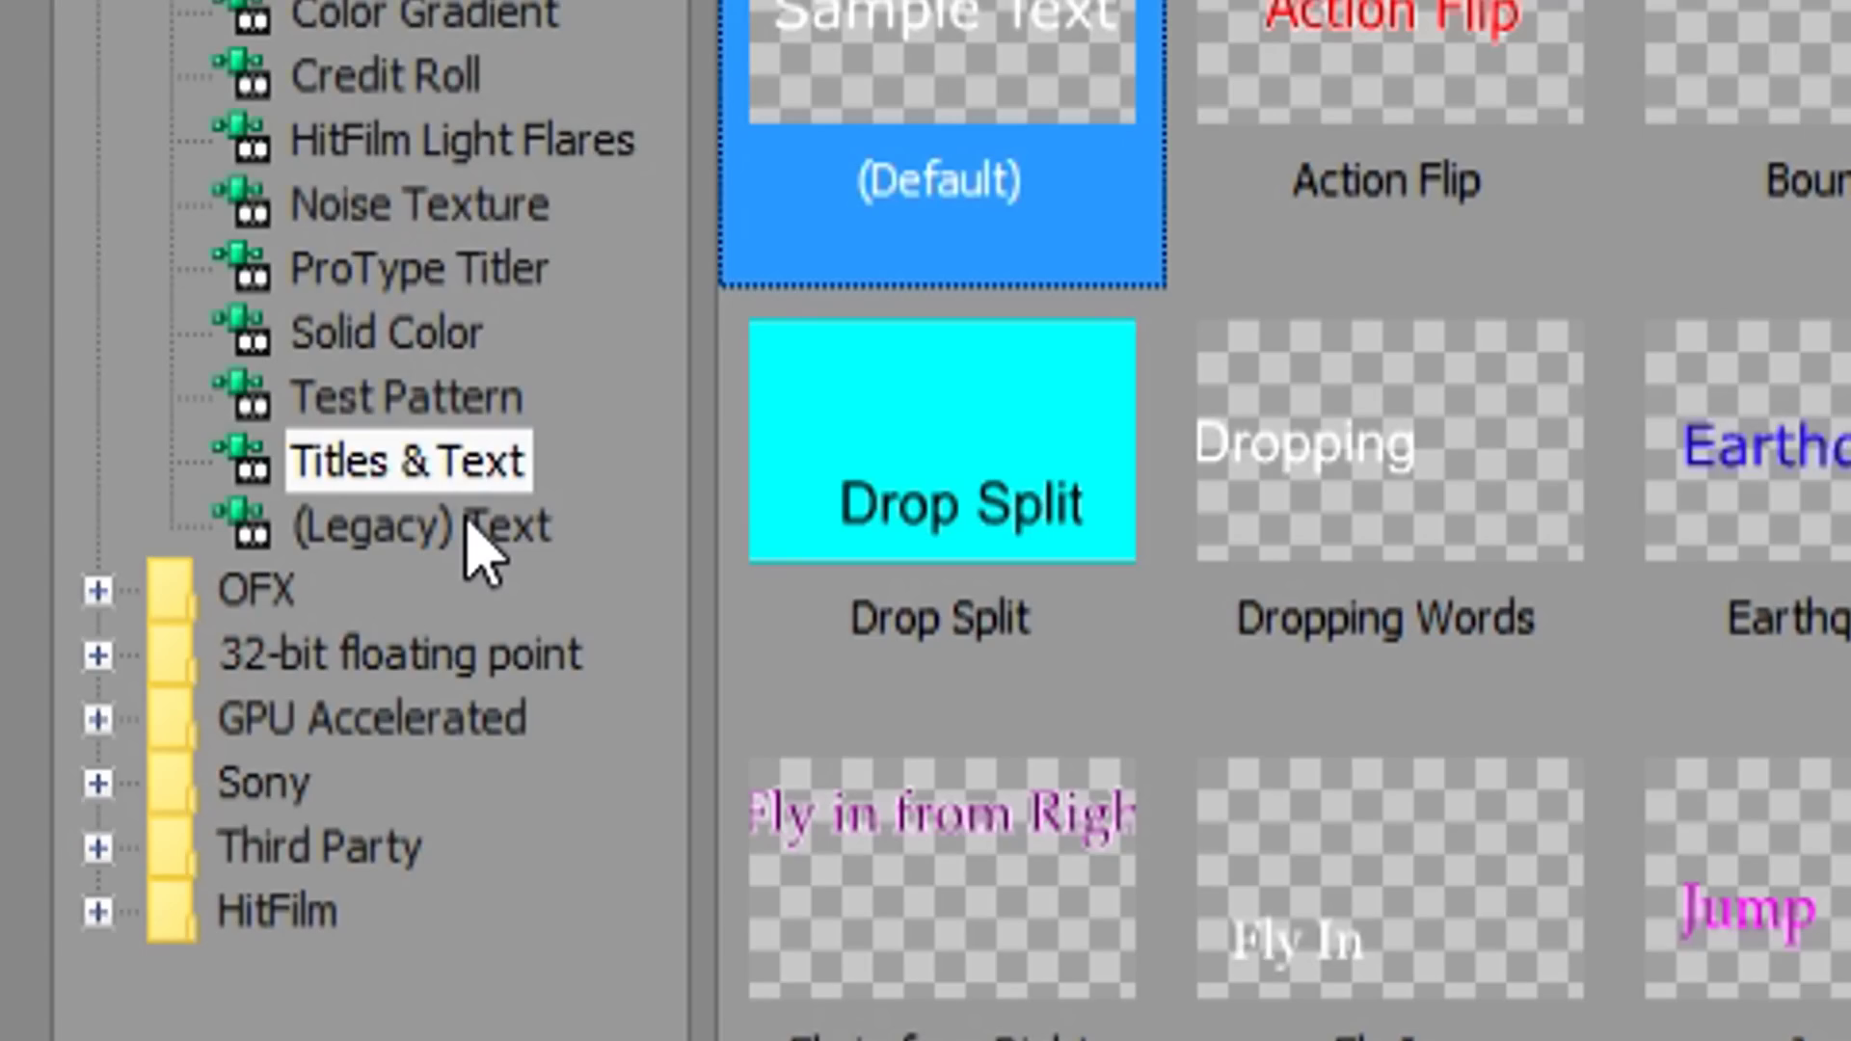
left_click(231, 538)
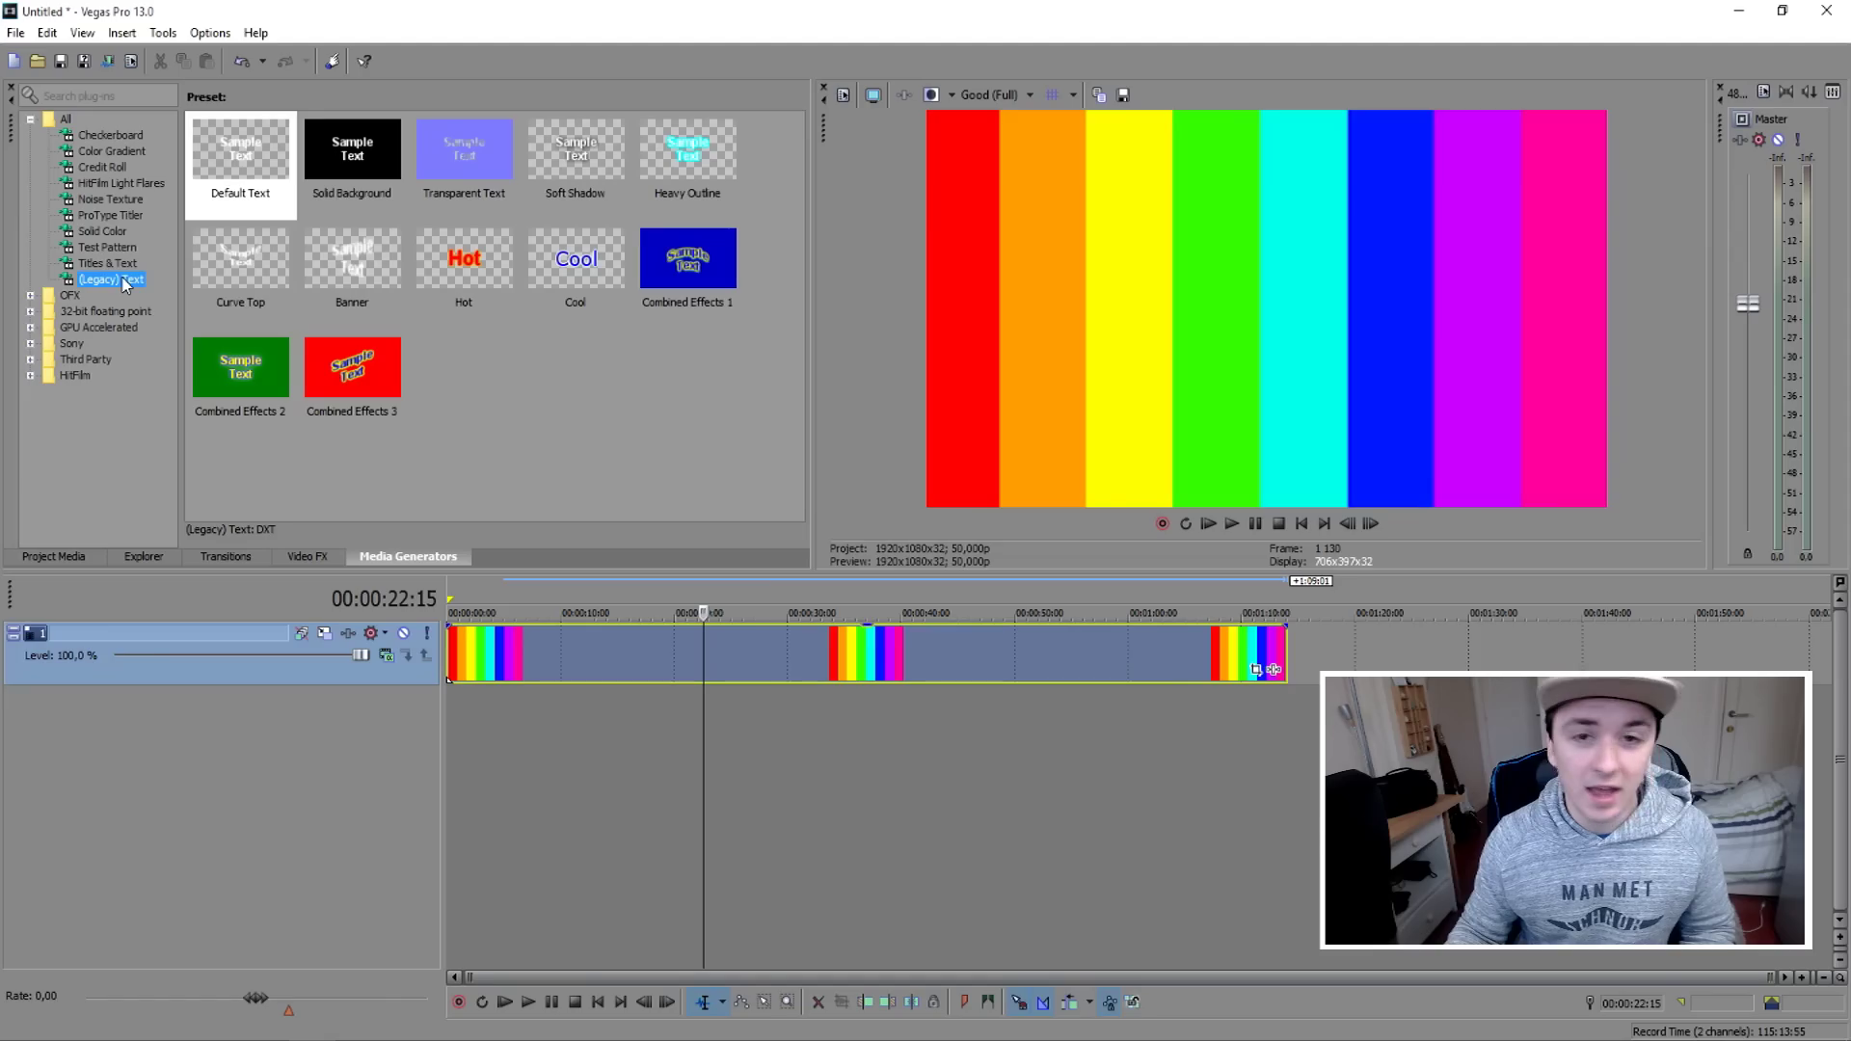
left_click(475, 149)
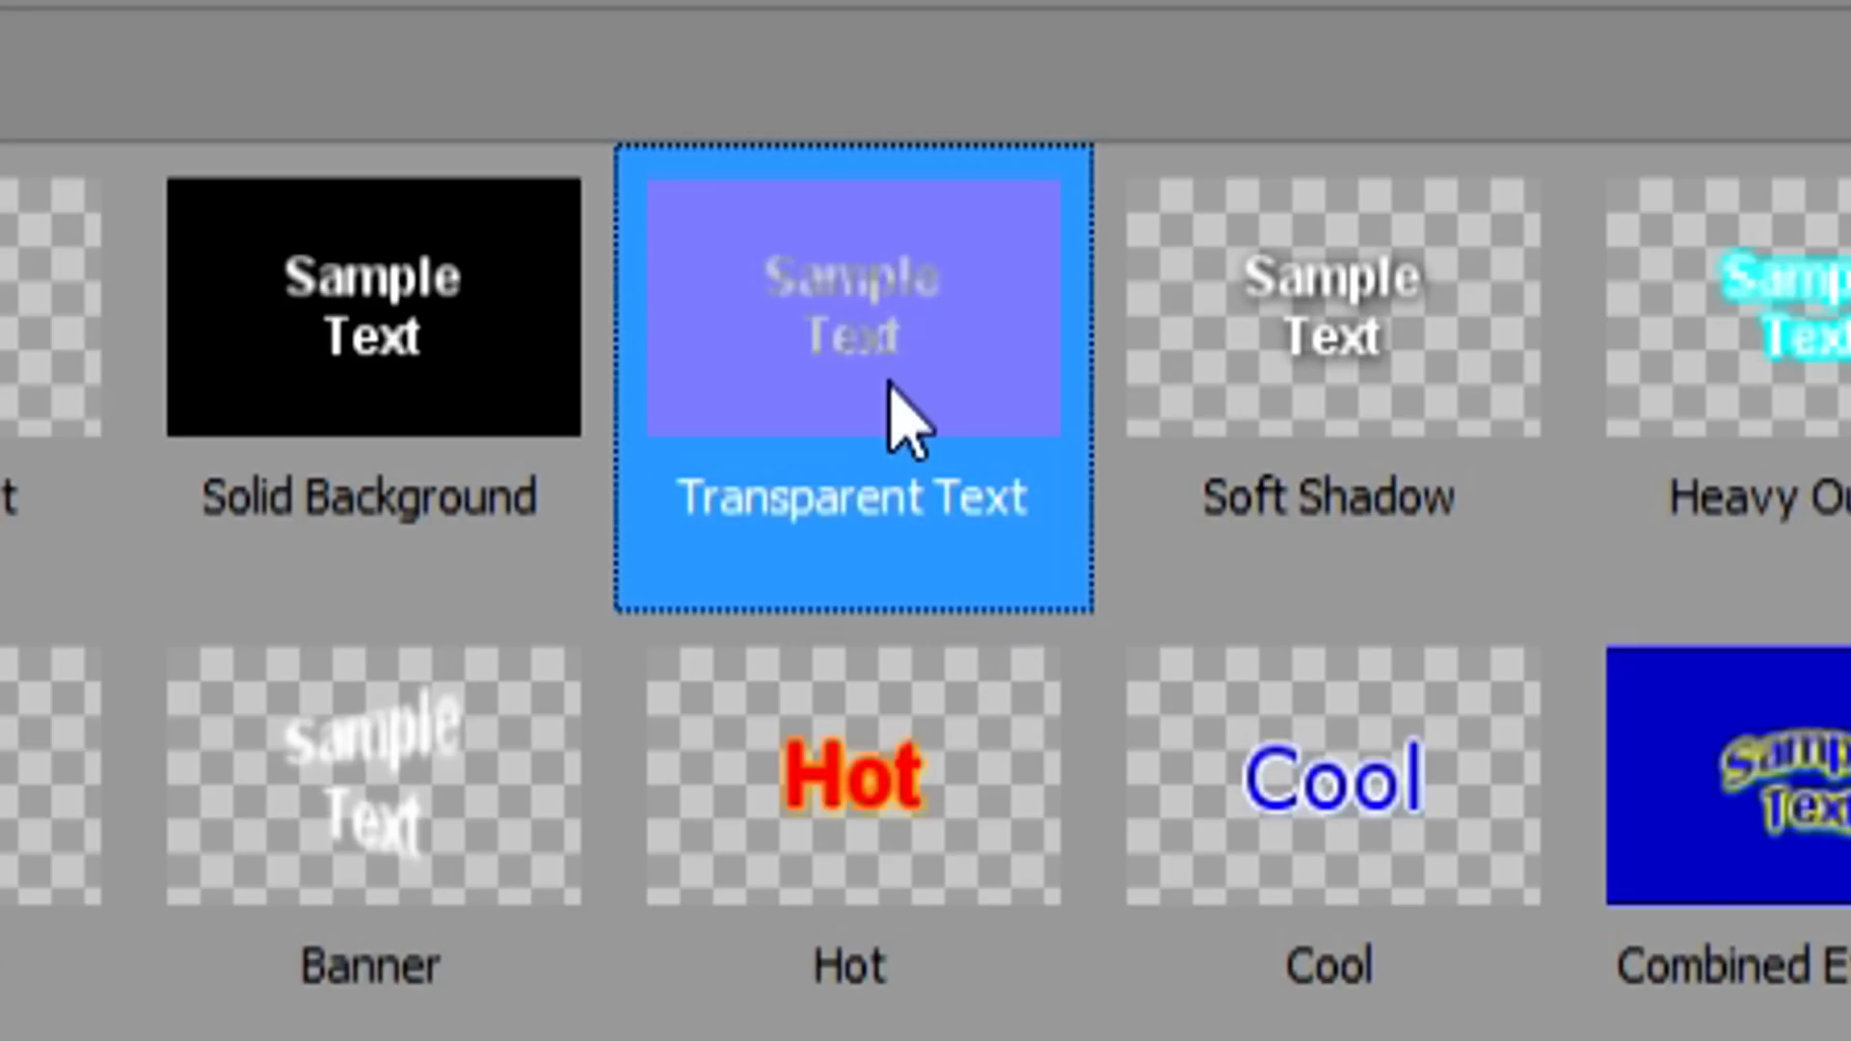
mouse_move(477, 174)
left_mouse_down()
mouse_move(832, 661)
mouse_move(1288, 646)
left_mouse_up()
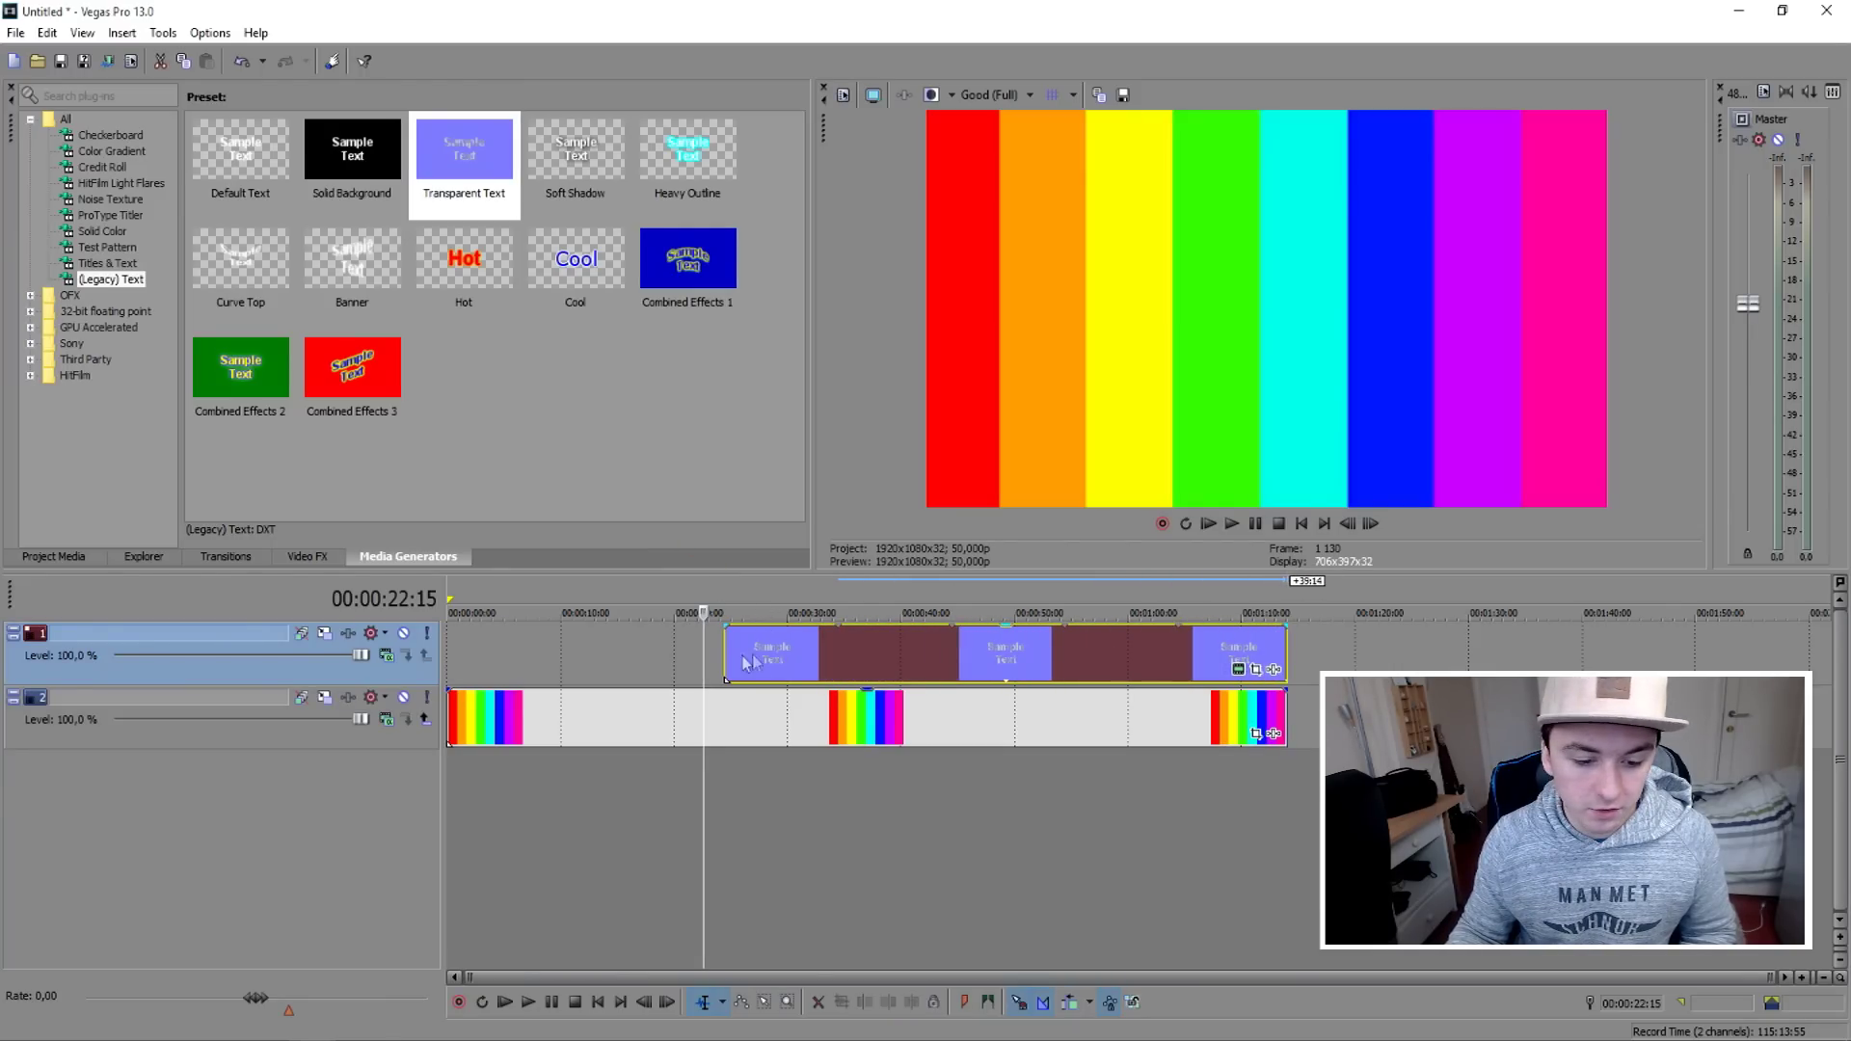
left_click_drag(728, 643, 916, 654)
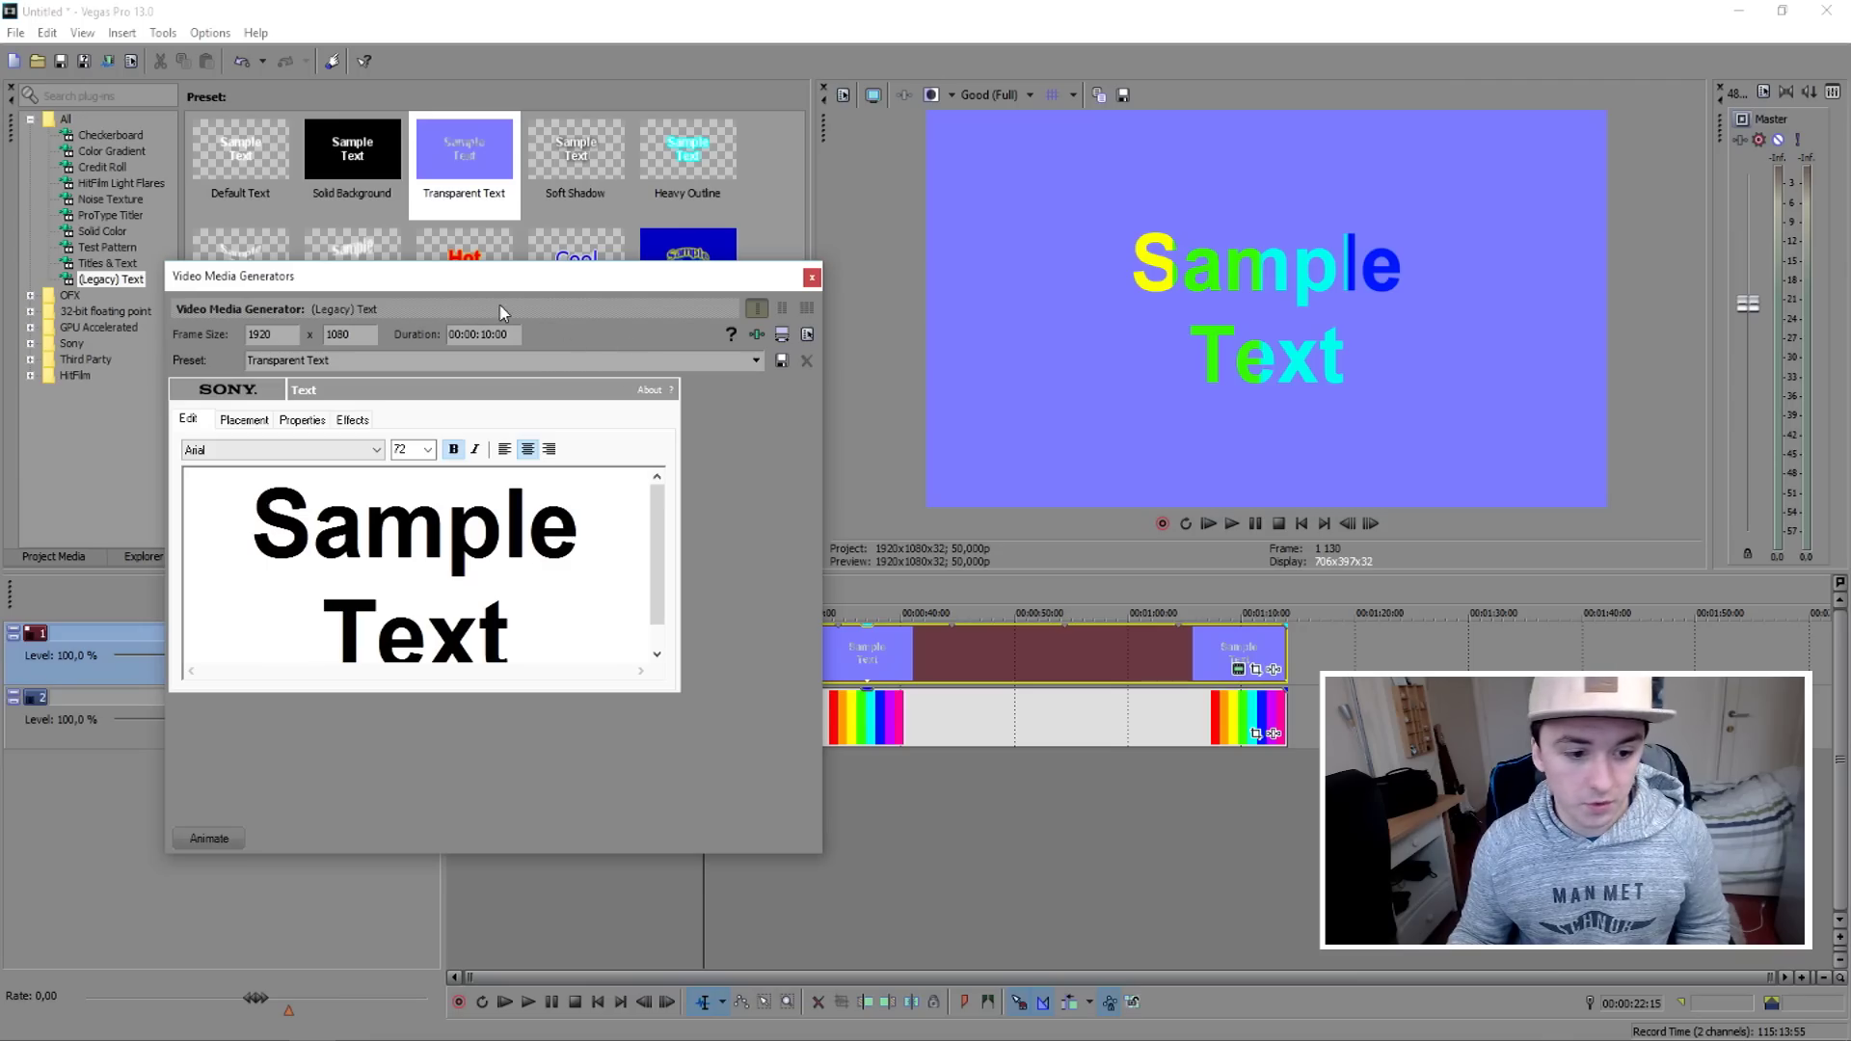
Set the TUTORIAL title's background colour to black on the Properties tab.
left_click_drag(500, 312, 541, 262)
left_click(343, 372)
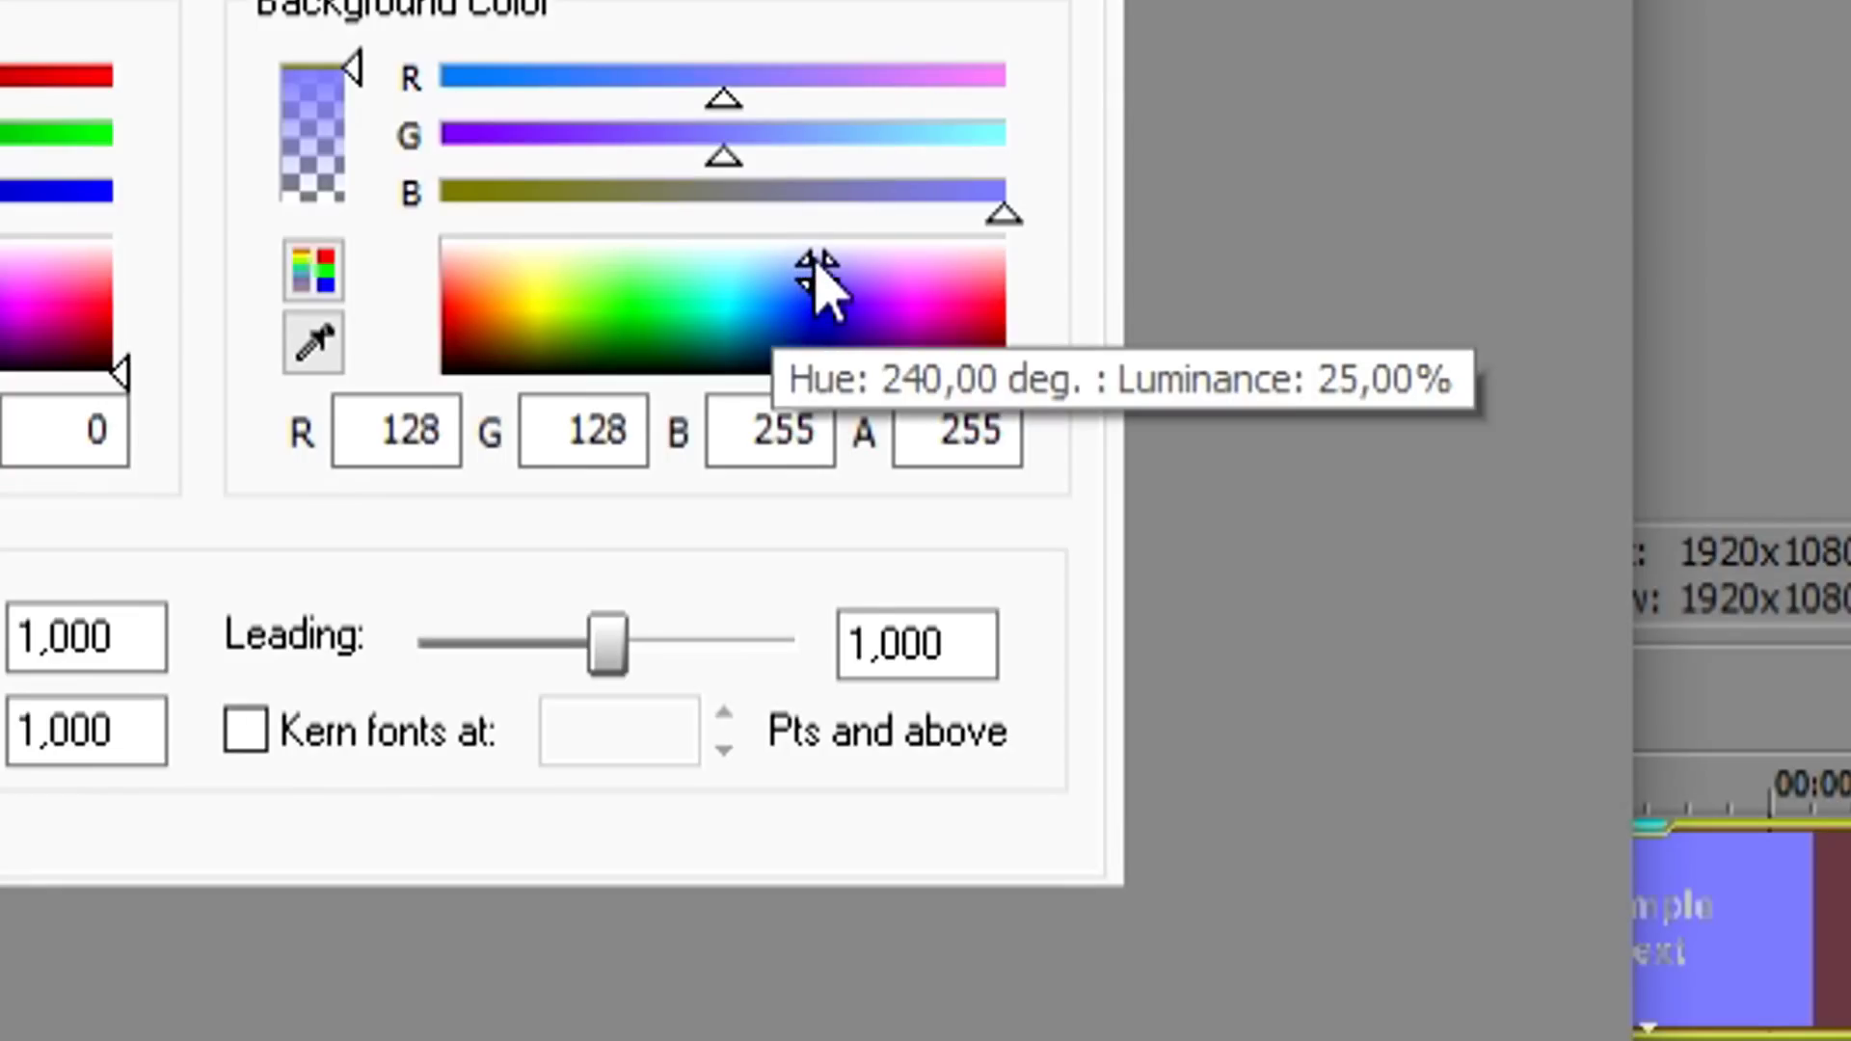
left_click_drag(636, 473, 487, 534)
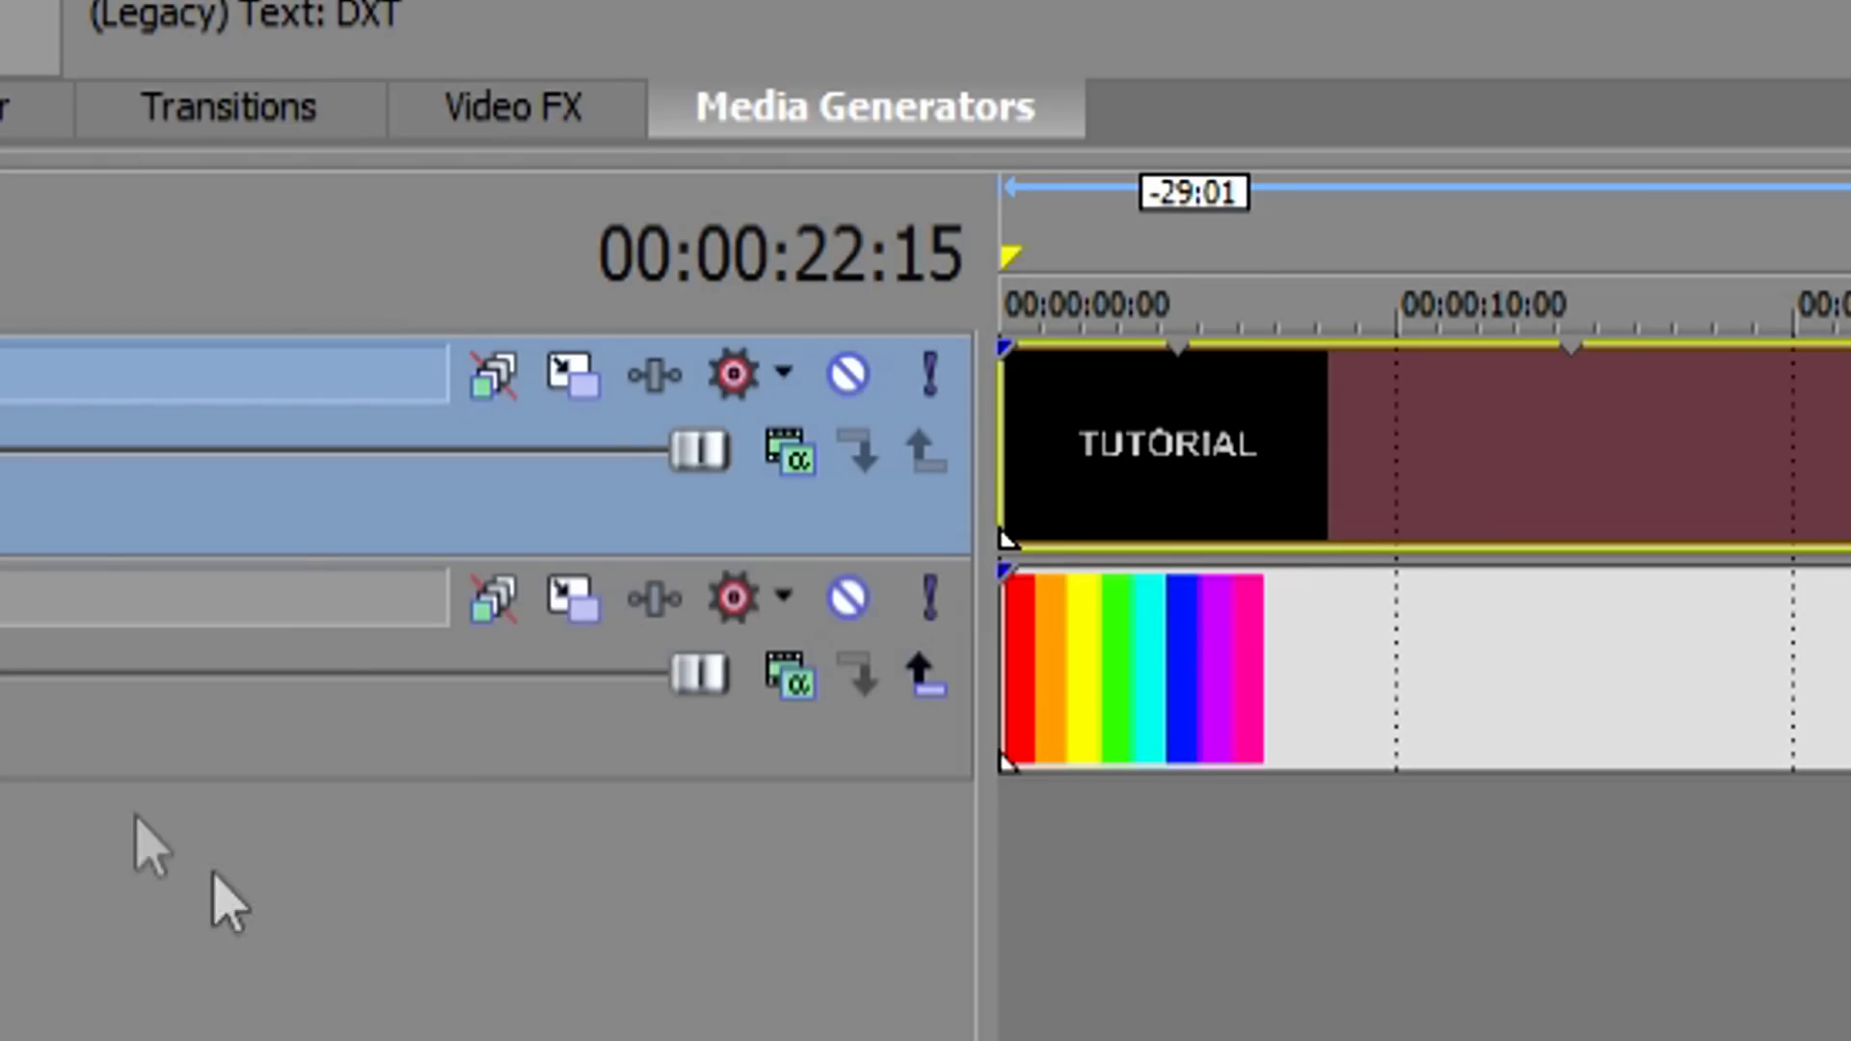
Shrink the rainbow layer in Track Motion to about 1161×653 so TUTORIAL spans all colours.
left_click(572, 600)
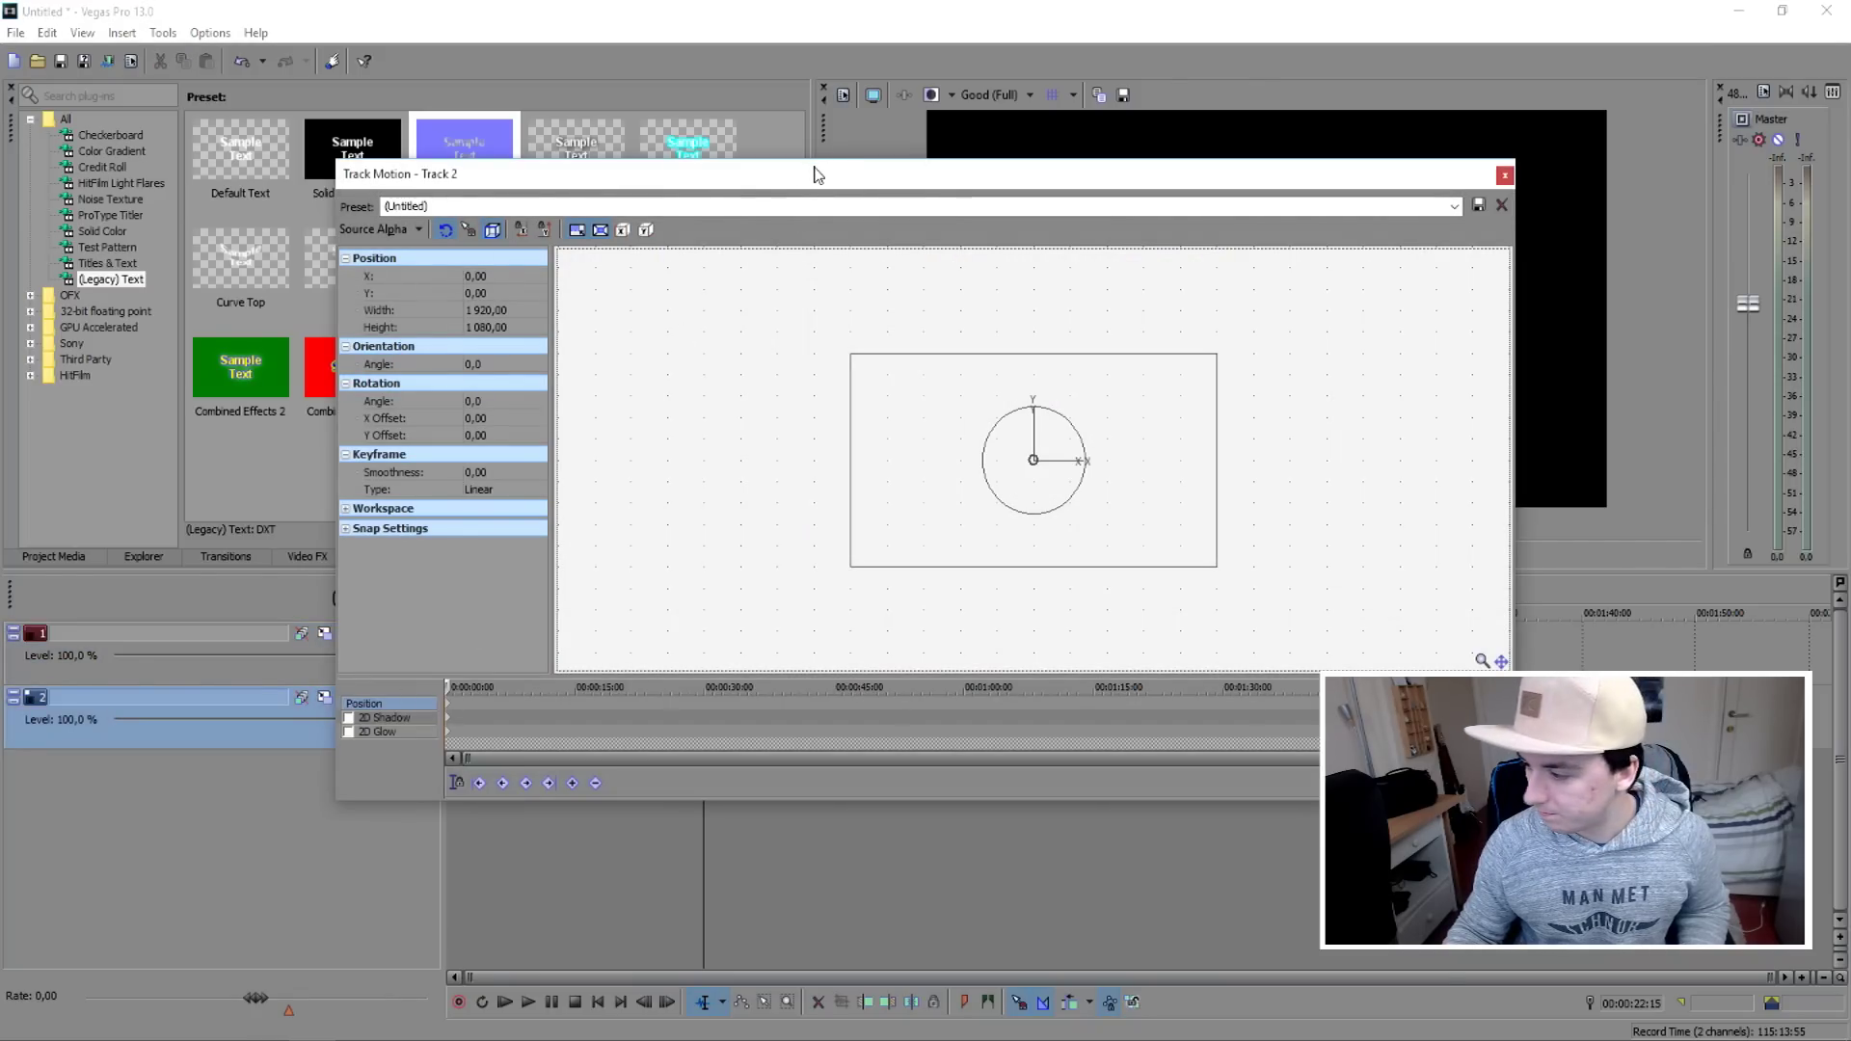
mouse_move(814, 174)
left_mouse_down()
mouse_move(714, 427)
mouse_move(863, 545)
left_mouse_up()
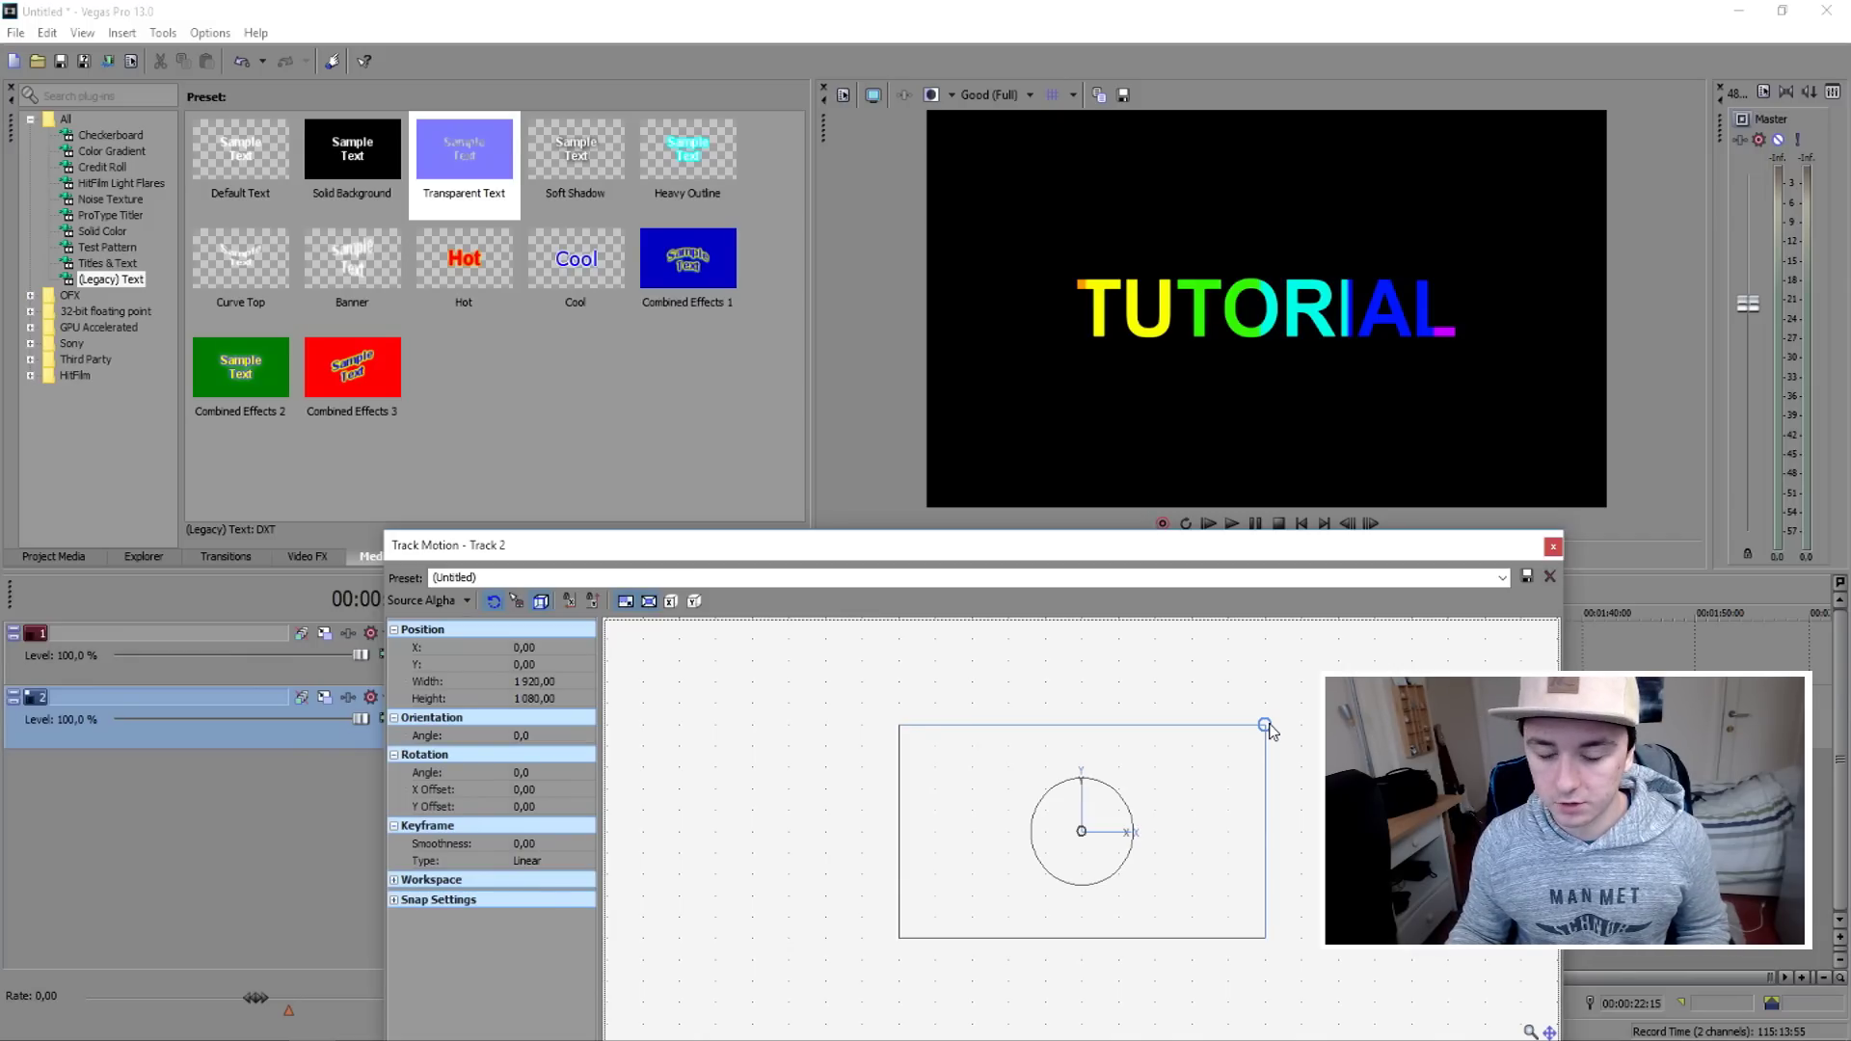
left_click_drag(1271, 739, 1261, 758)
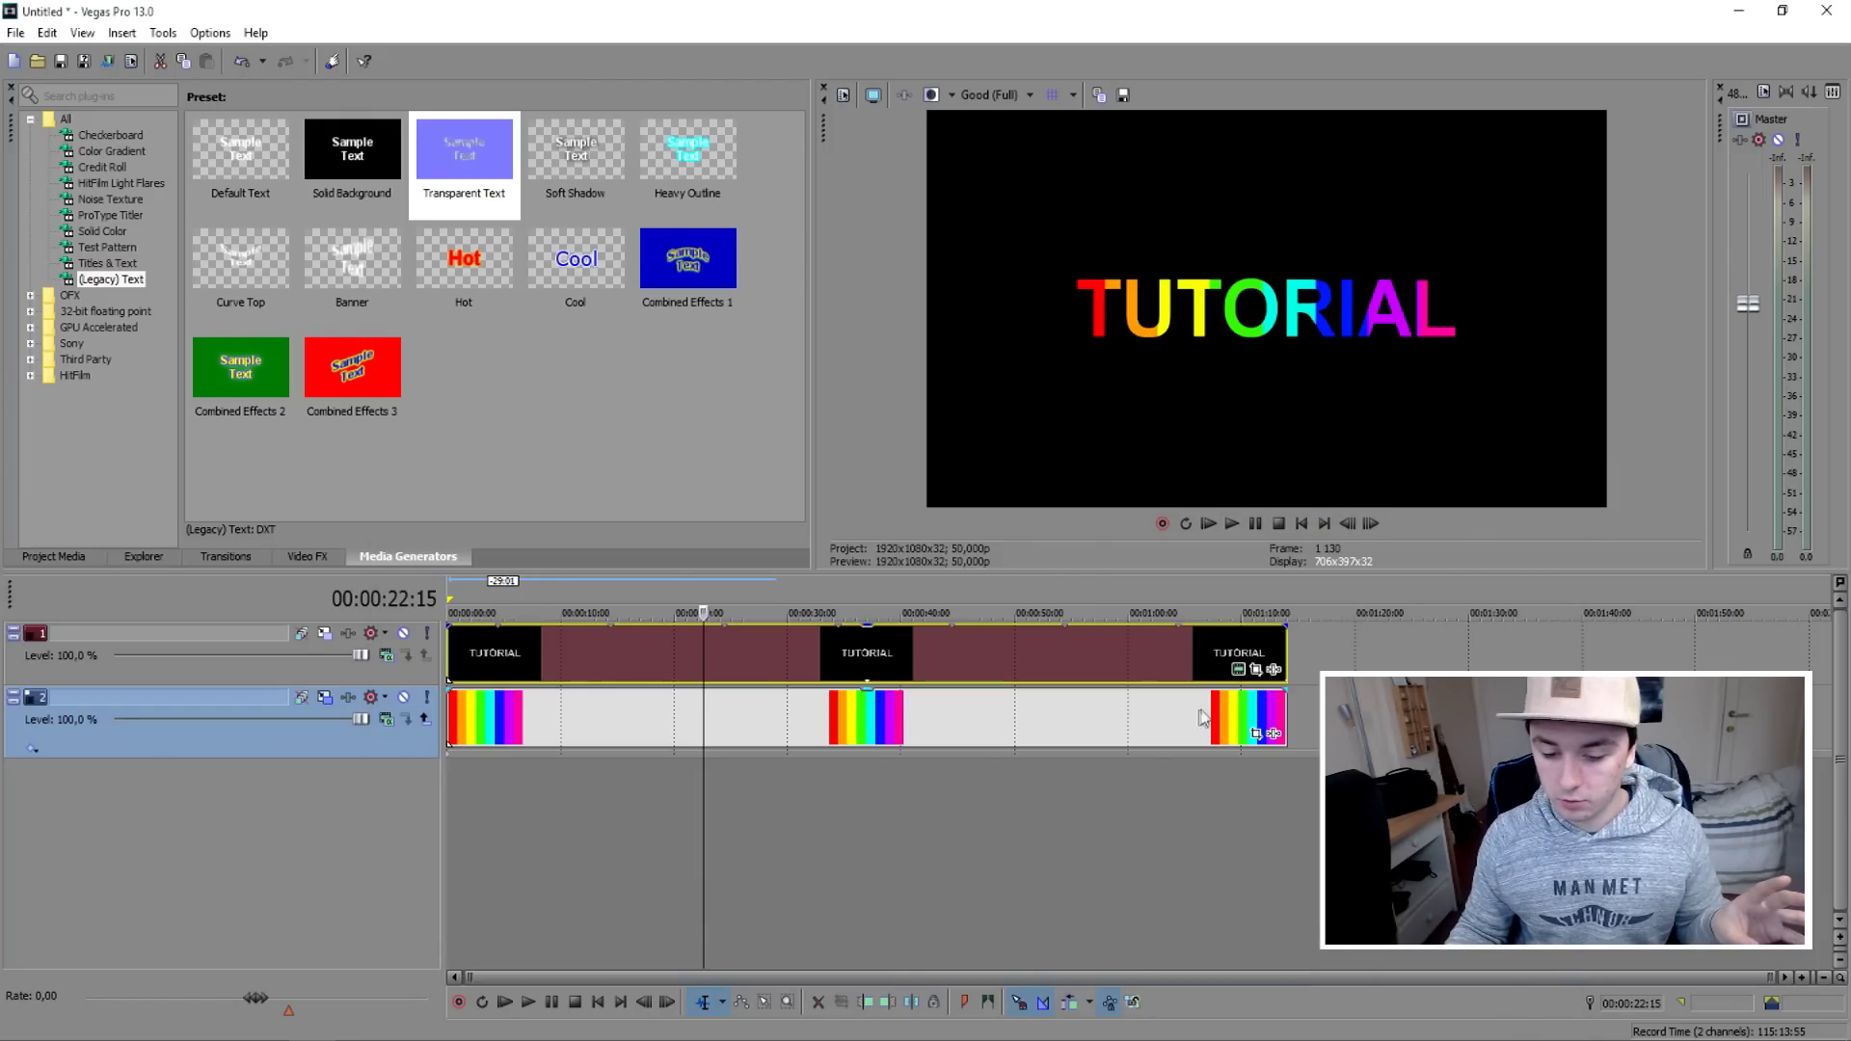
Change the title text from TUTORIAL to 'JustAlexHalford' and reopen the rainbow track's Track Motion.
left_click(1239, 669)
double_click(1082, 796)
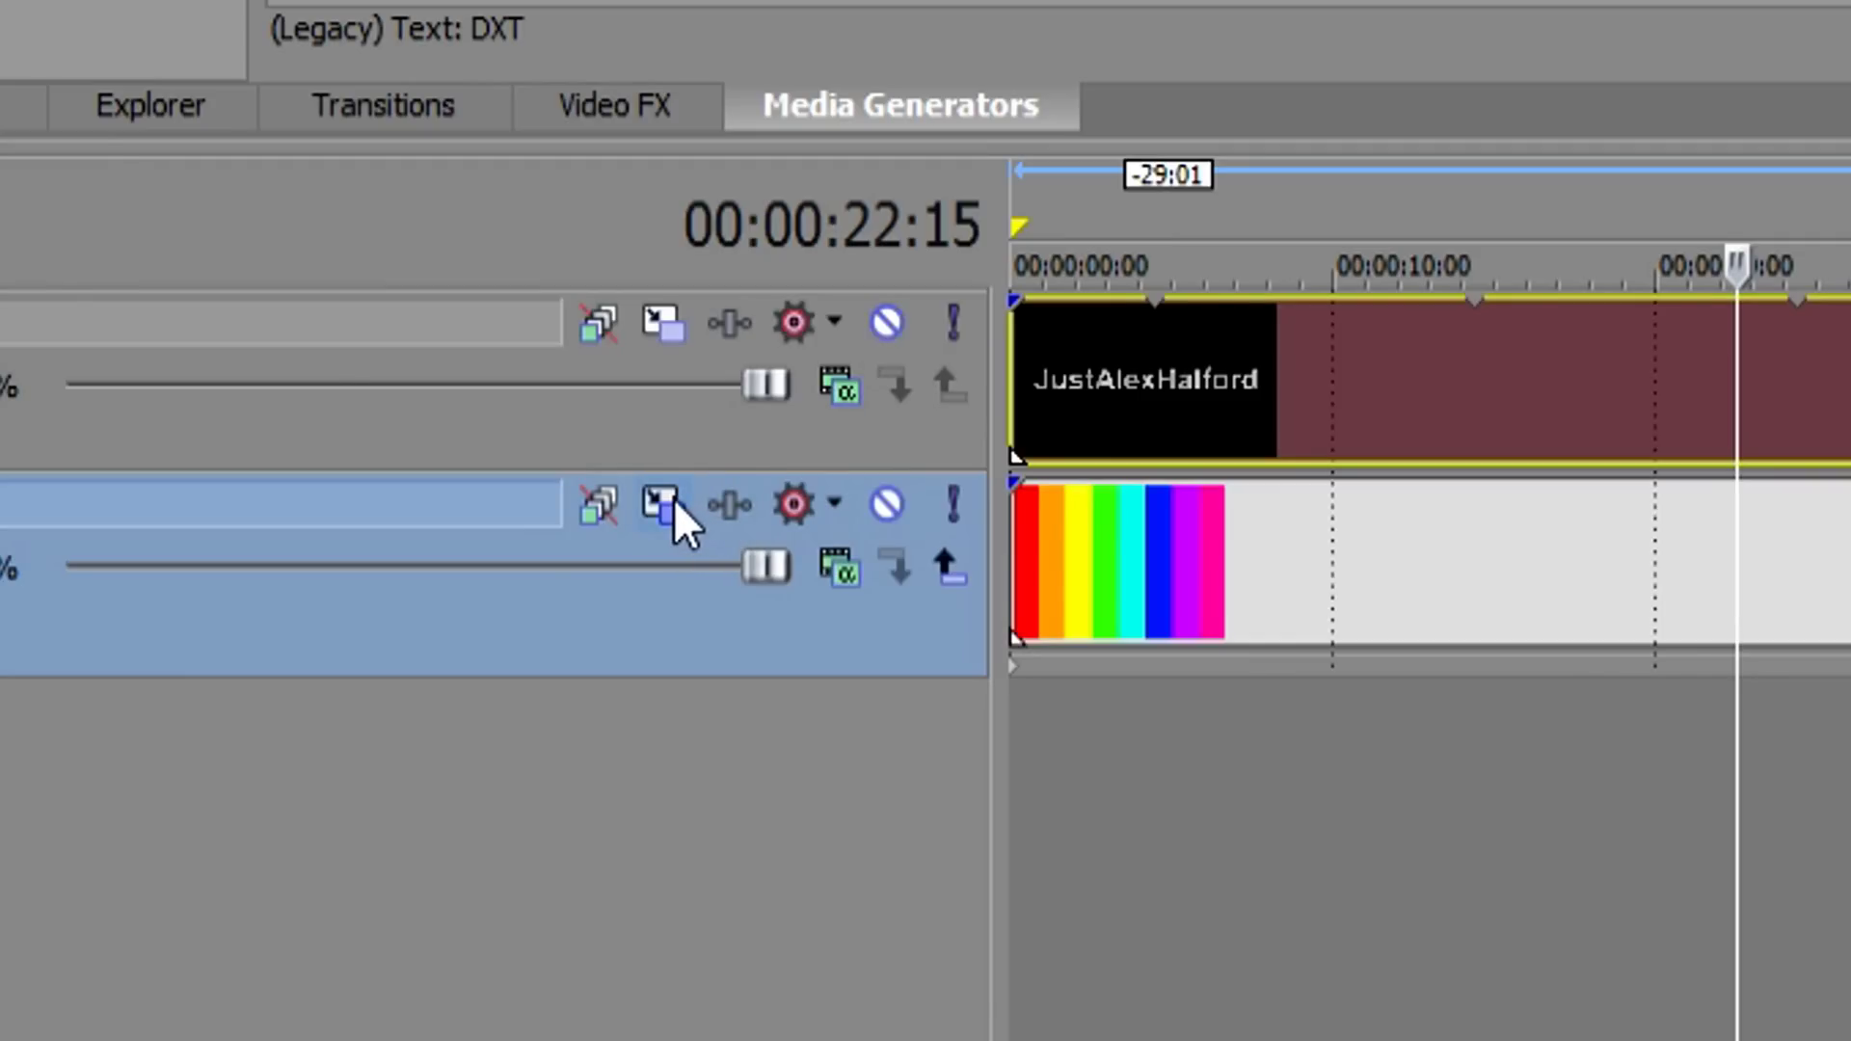
left_click(672, 502)
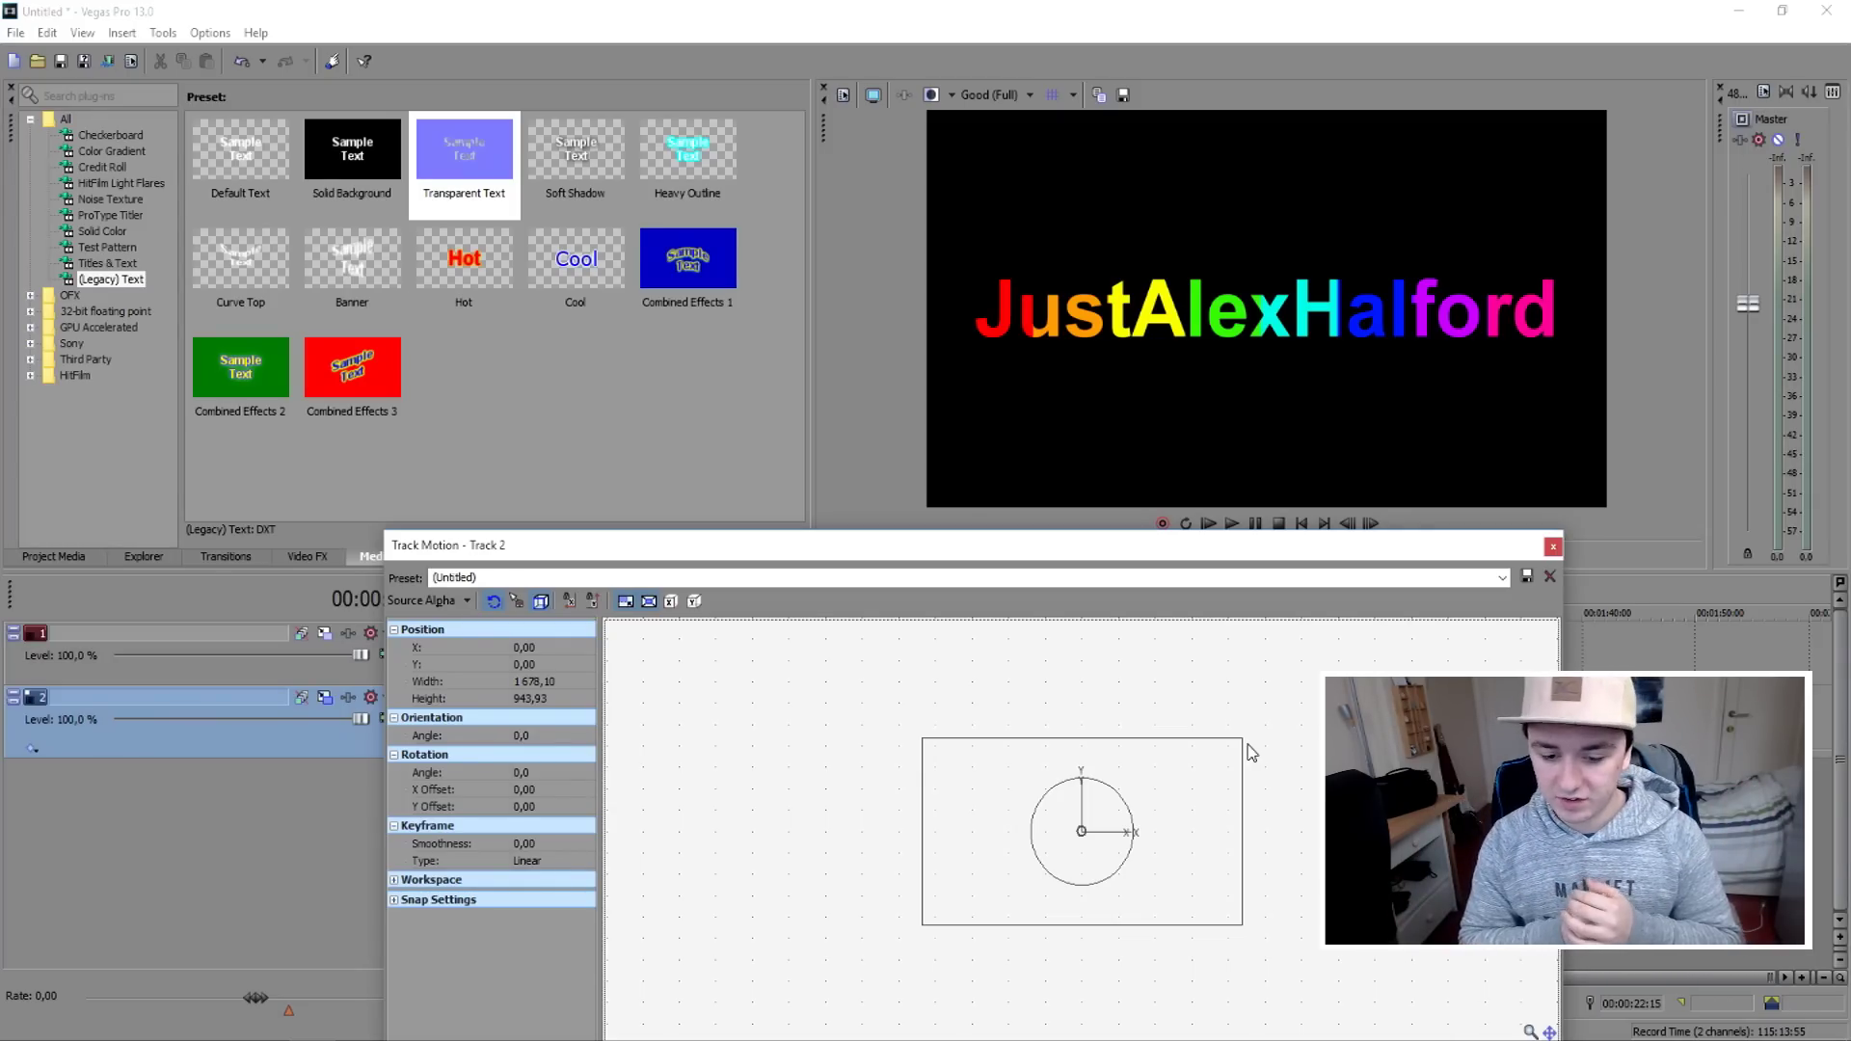
Enlarge the rainbow frame to about 5451×3066 so broad yellow-to-blue bands cover the name.
mouse_move(1243, 740)
left_mouse_down()
mouse_move(1423, 633)
mouse_move(1243, 737)
left_mouse_up()
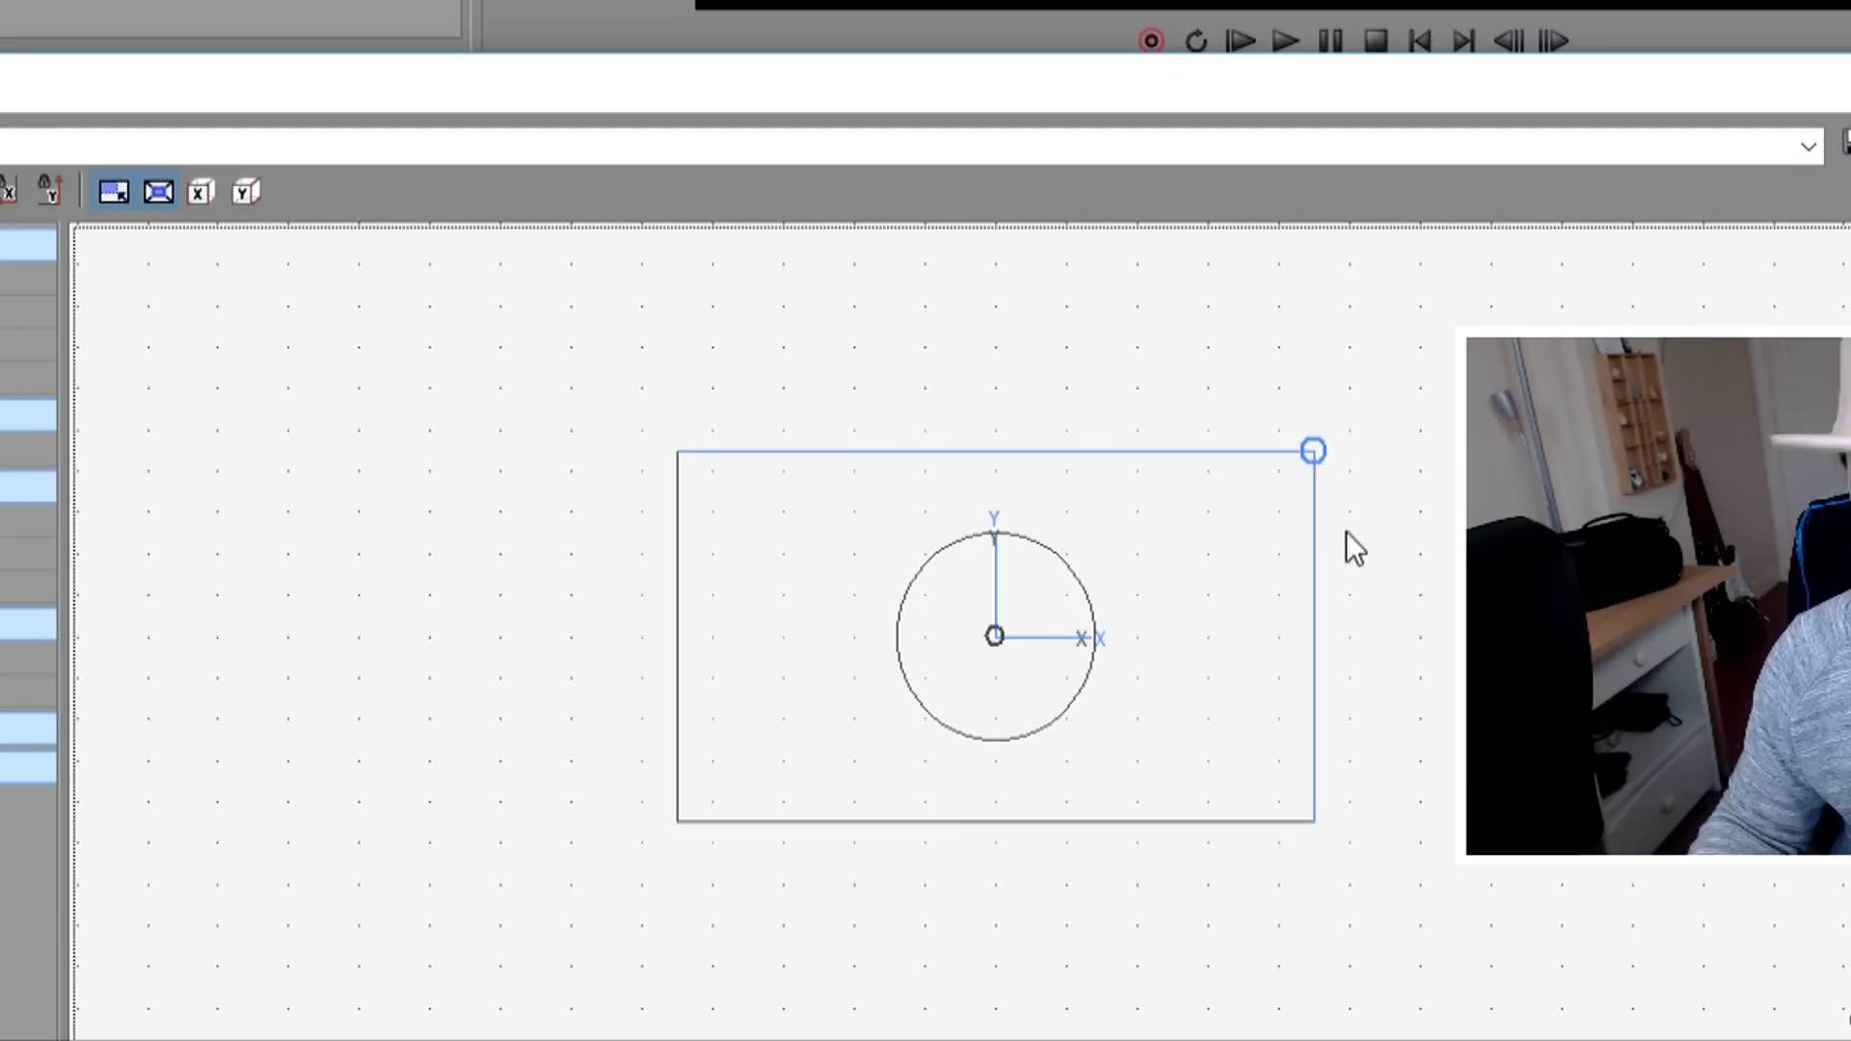
left_click_drag(1243, 737, 1397, 641)
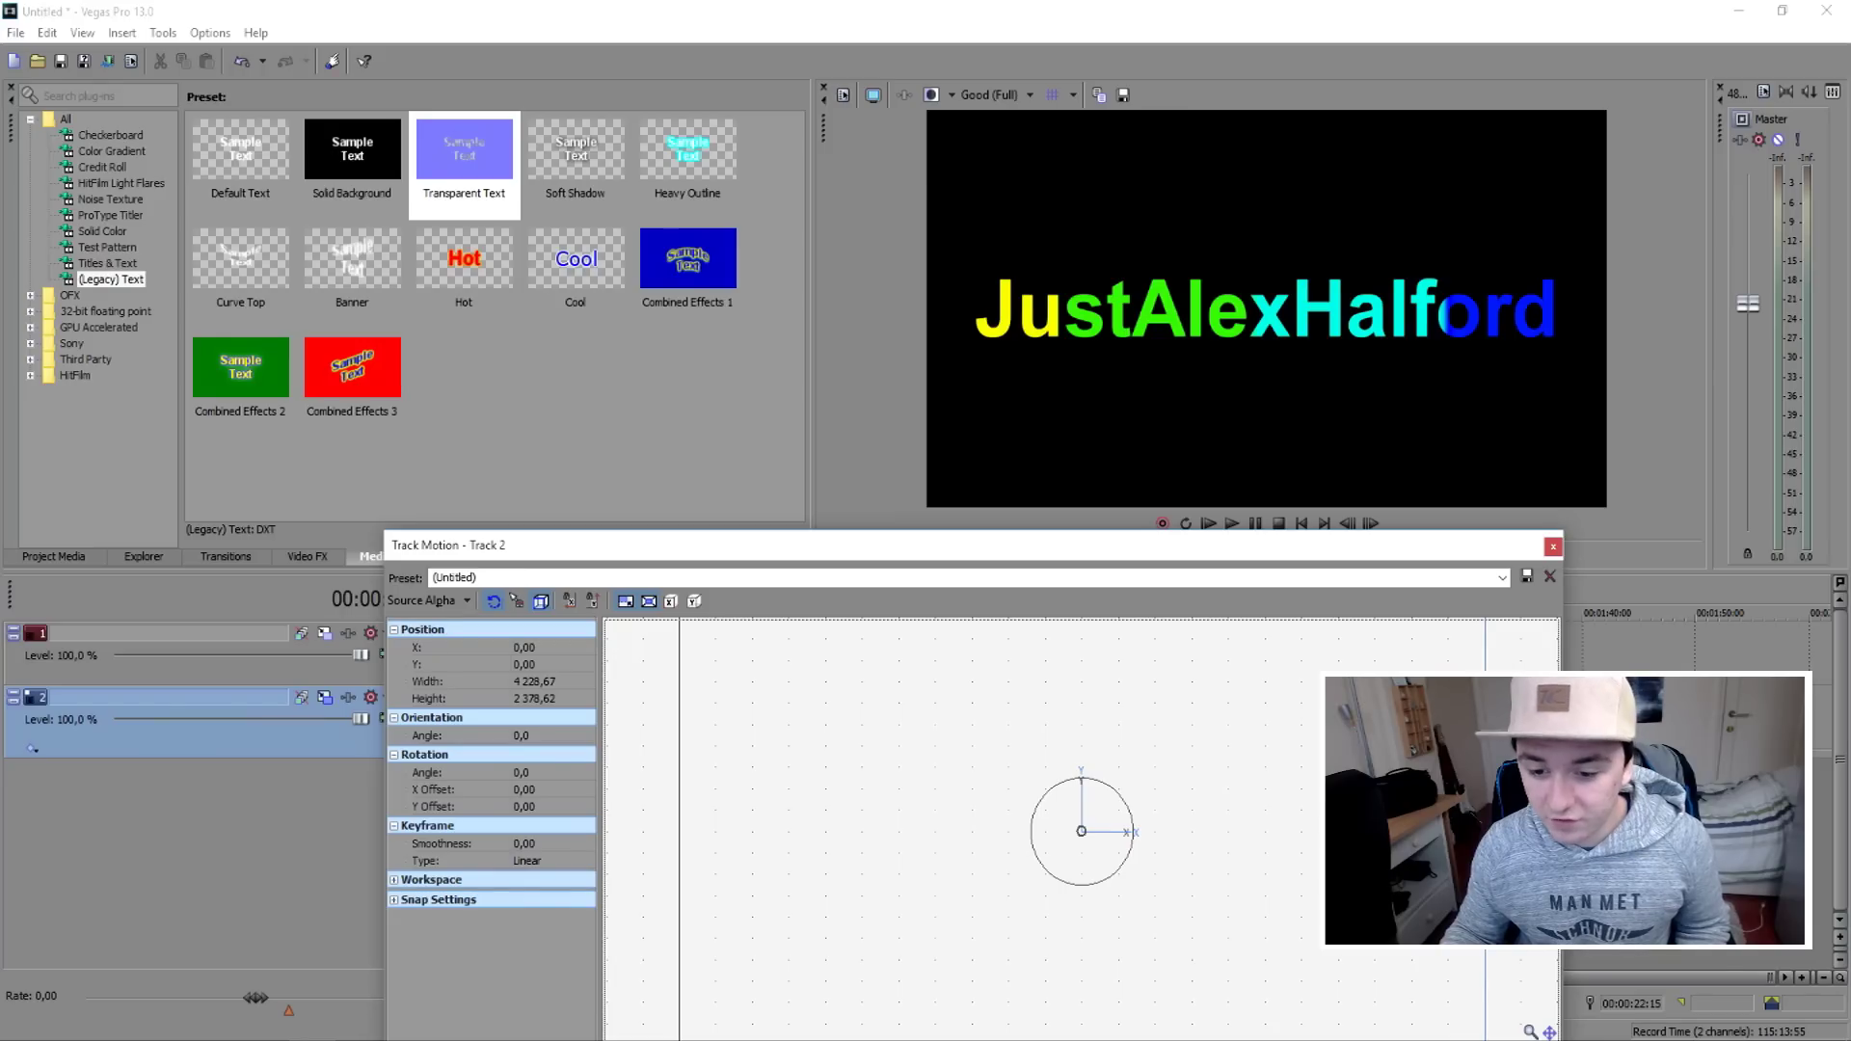
left_click_drag(1449, 620, 1459, 618)
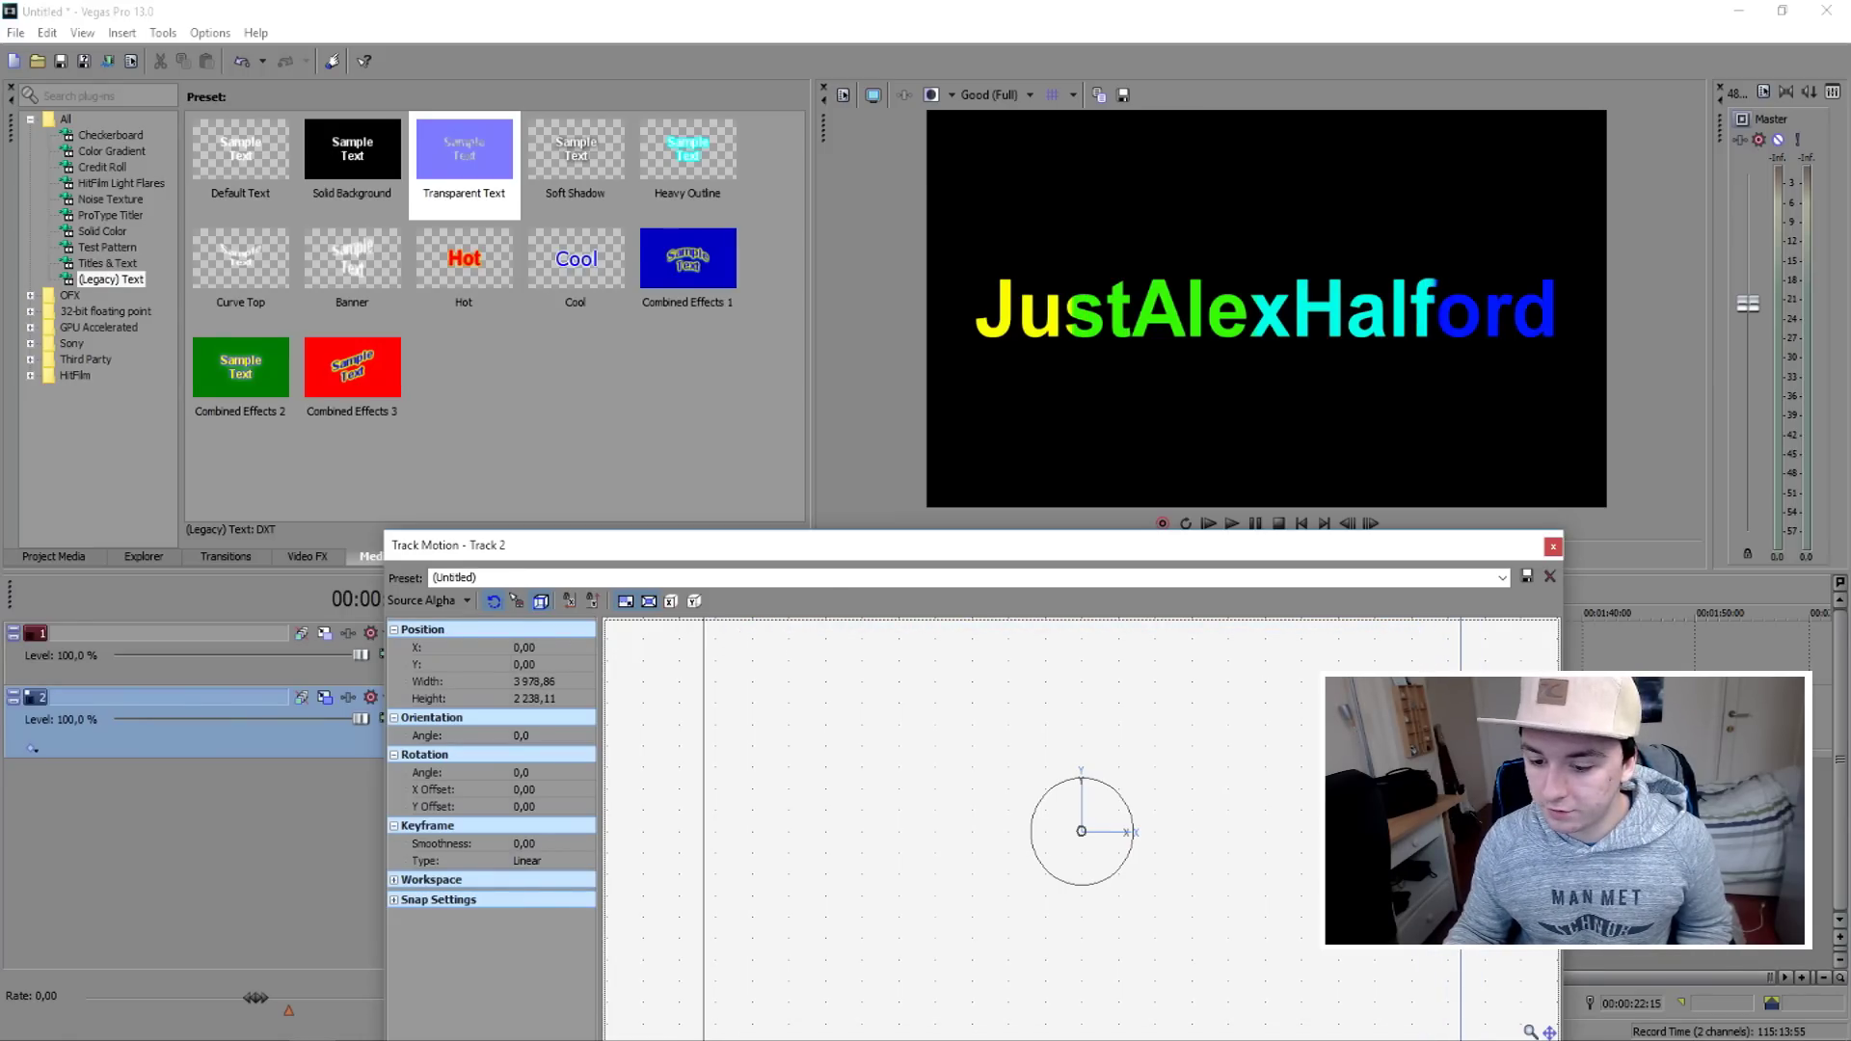
scroll(1293, 714, "down", 2)
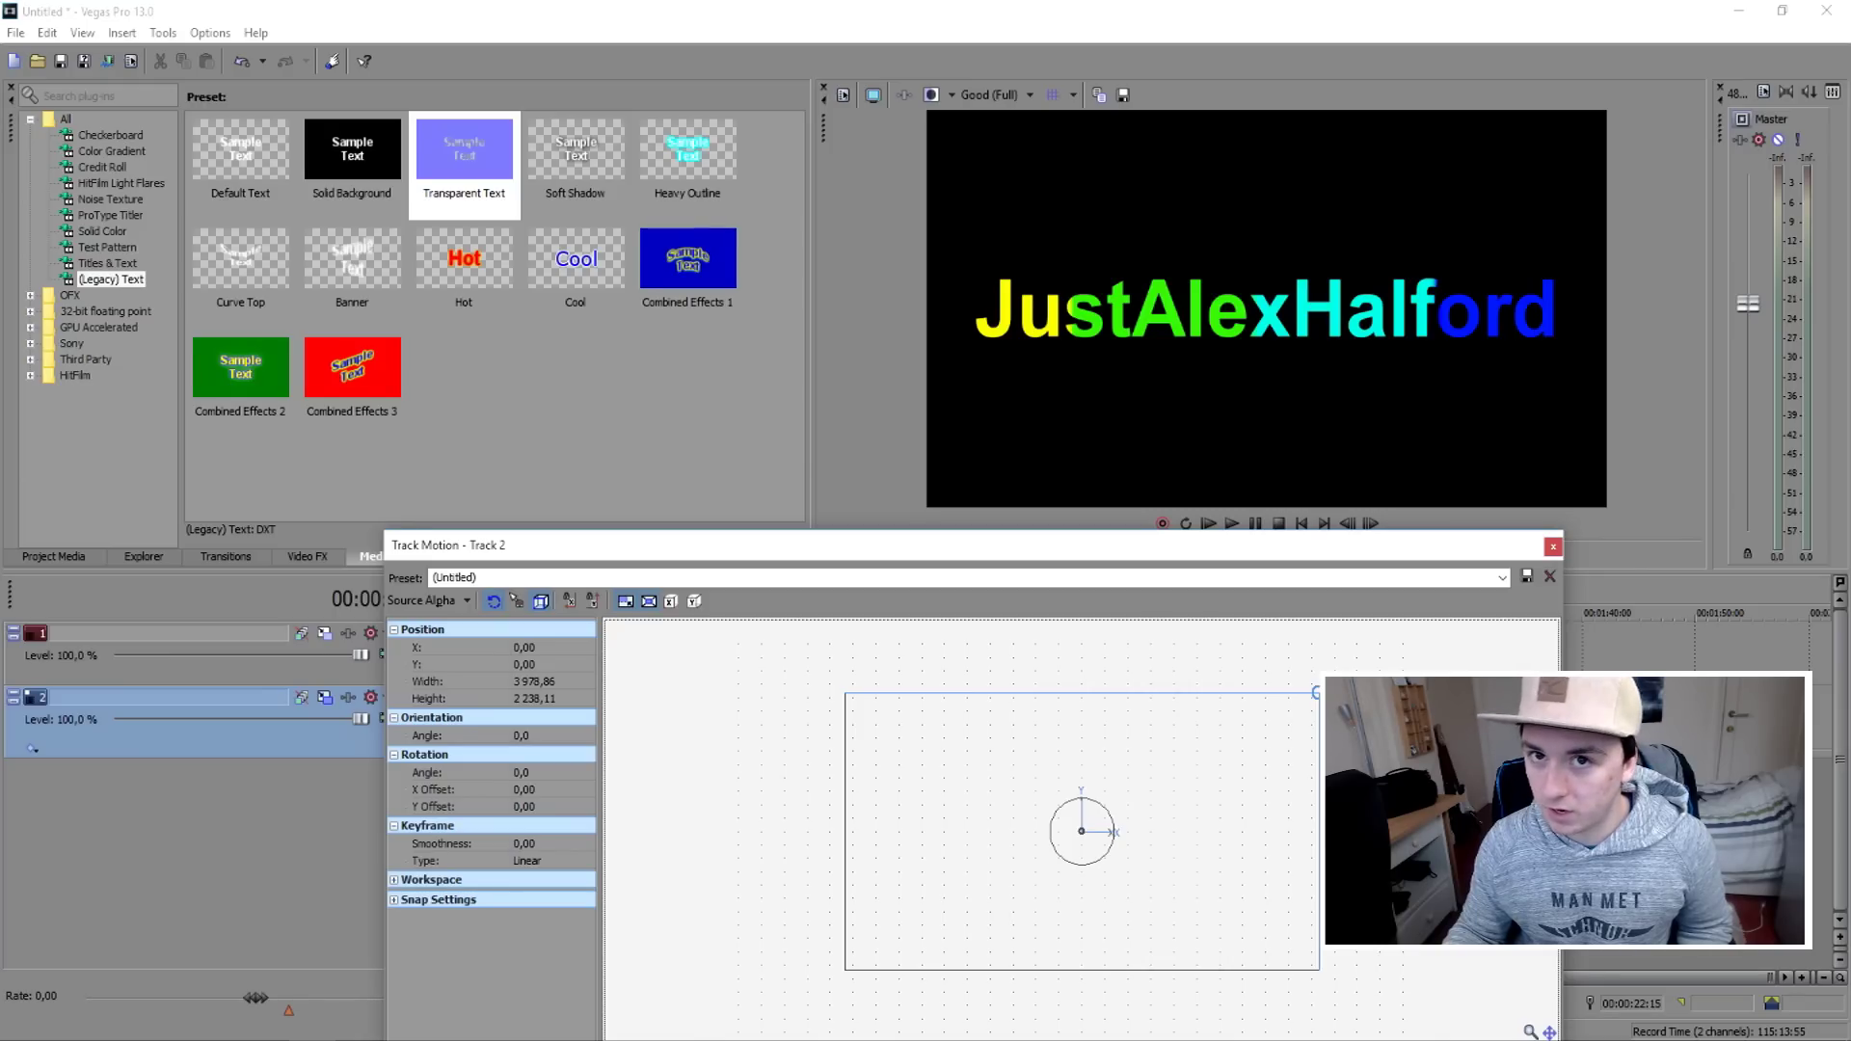
left_click_drag(1316, 692, 1393, 648)
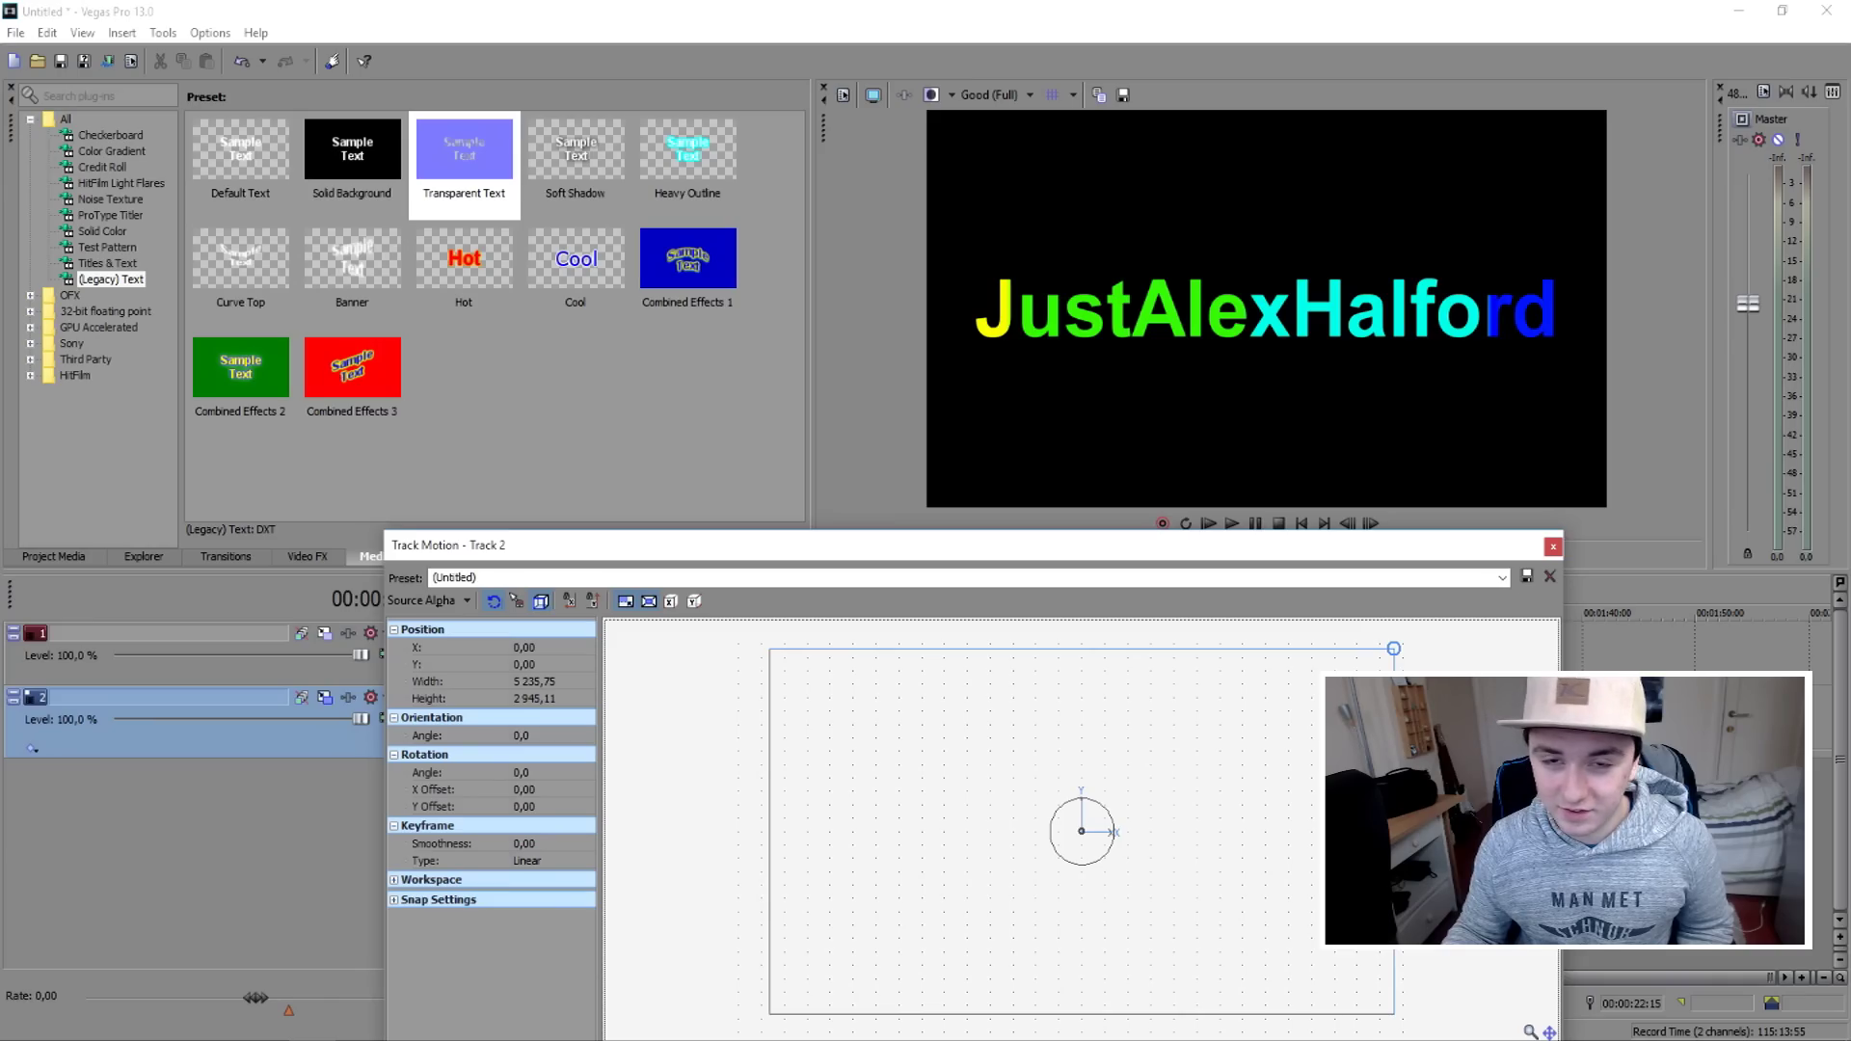
left_click_drag(1394, 648, 1420, 667)
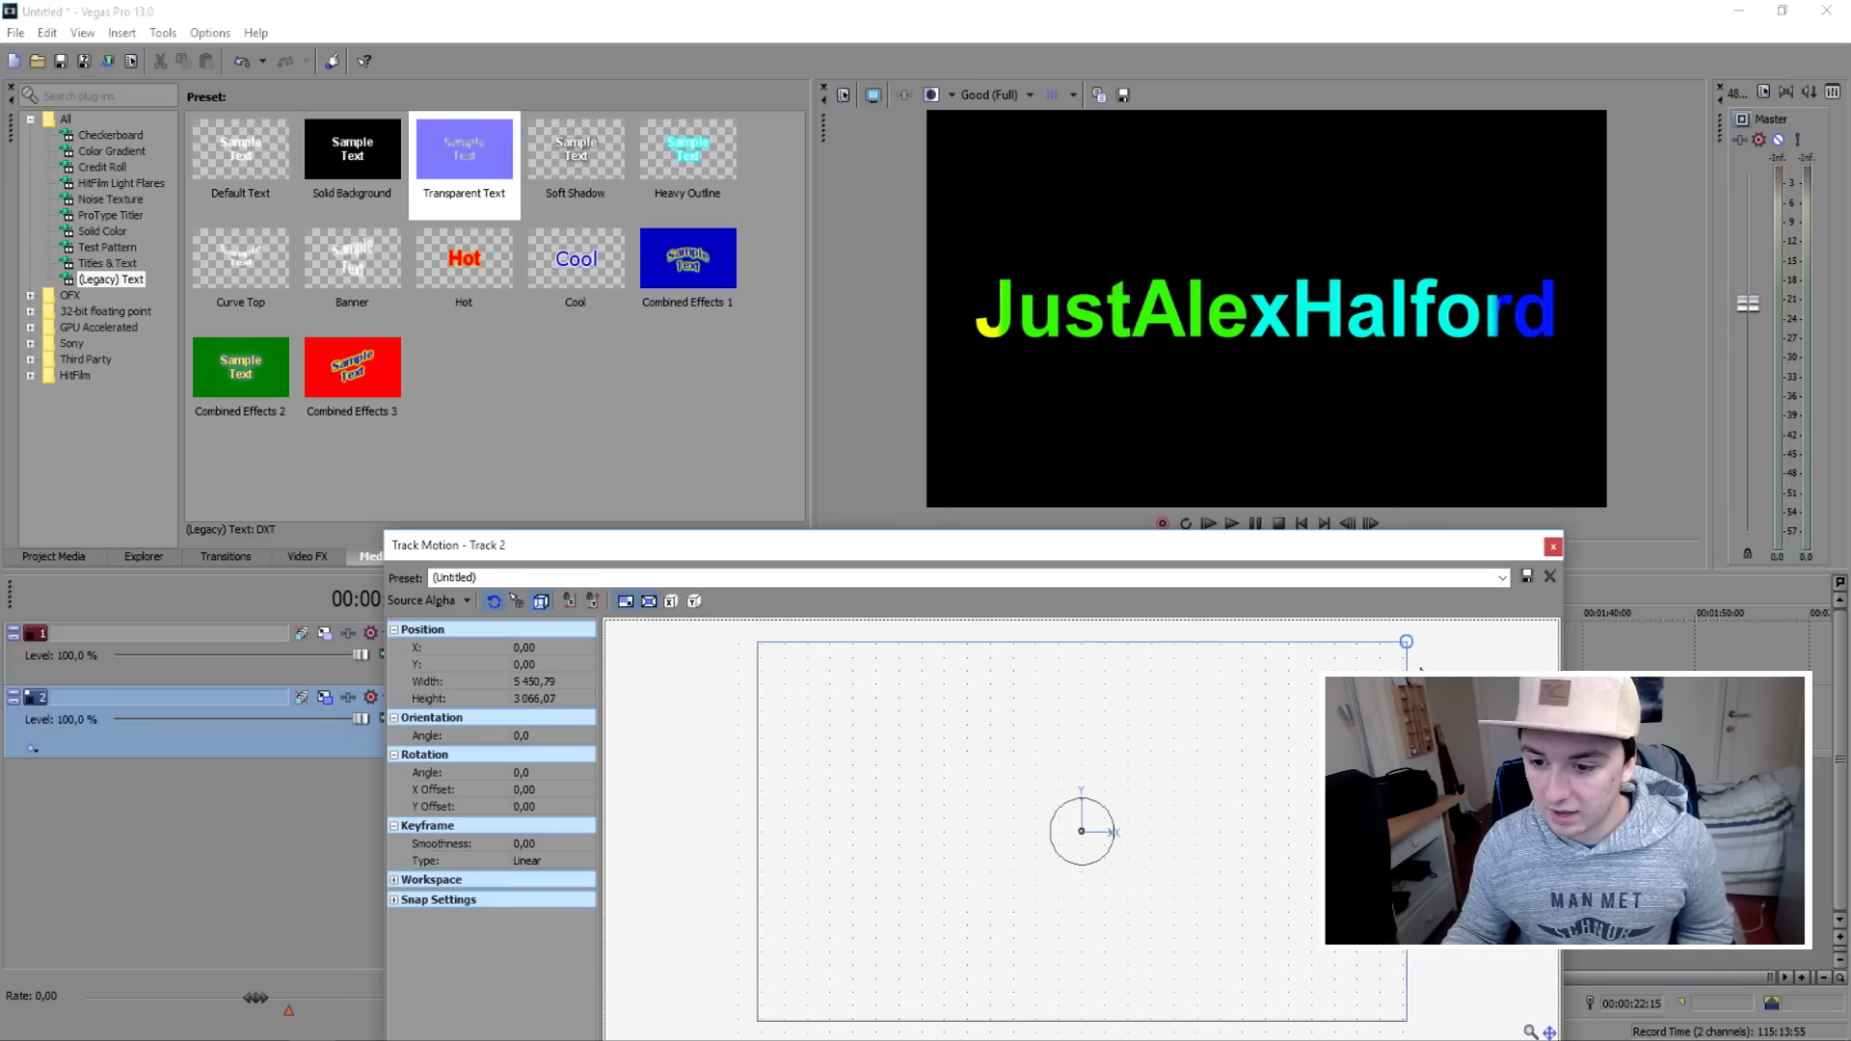